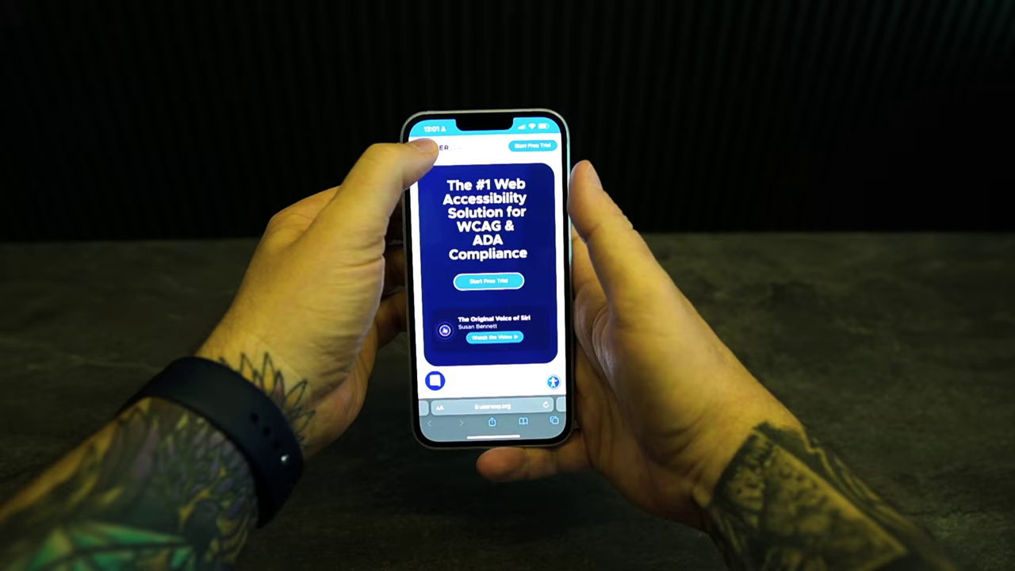
Open the UserWay site's hamburger slide-out menu, close it with X, then reopen it.
click(427, 148)
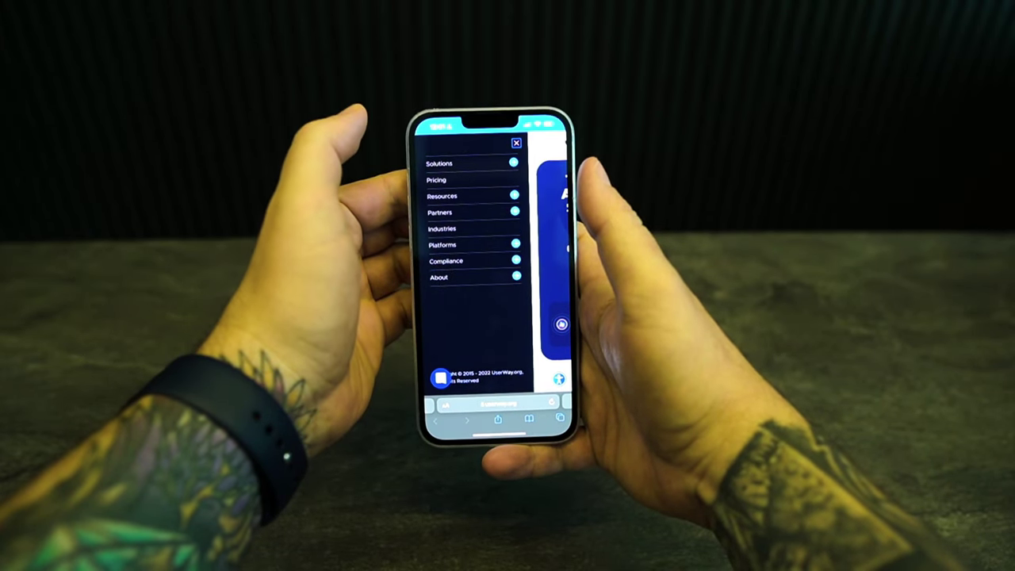
click(516, 143)
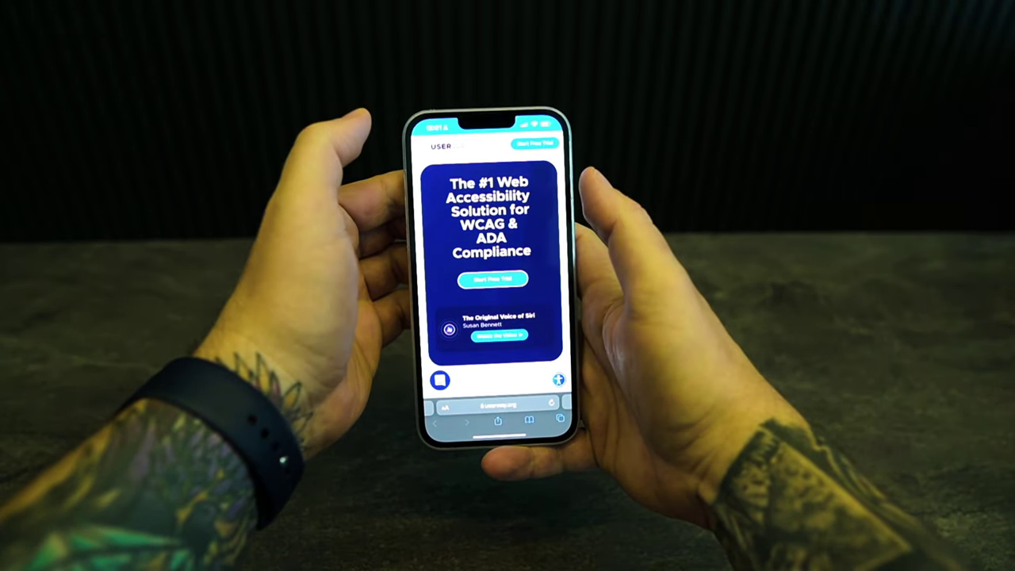
click(420, 146)
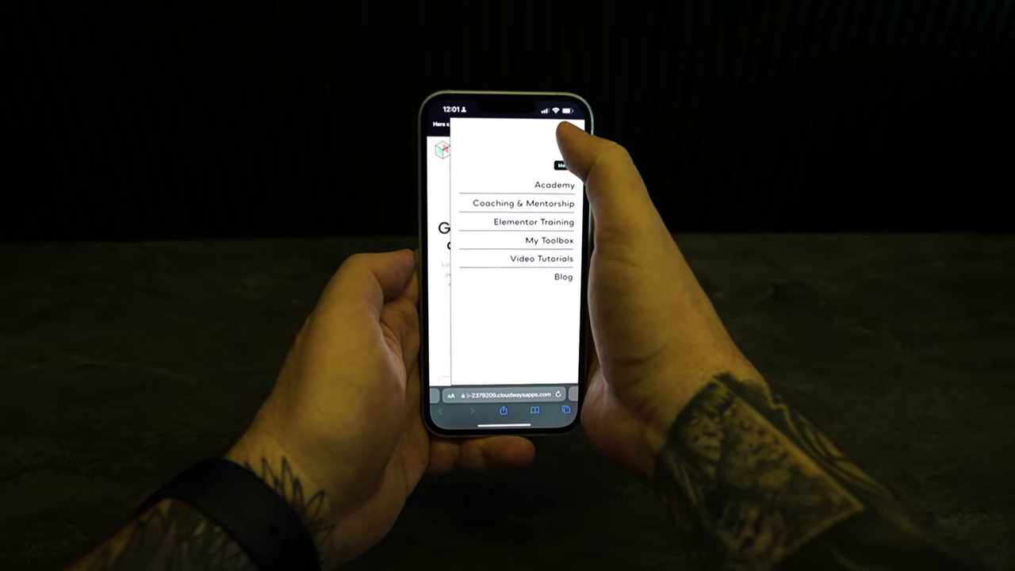
Close the Web Creator slide-out menu with X and reopen it from the hamburger icon.
click(569, 128)
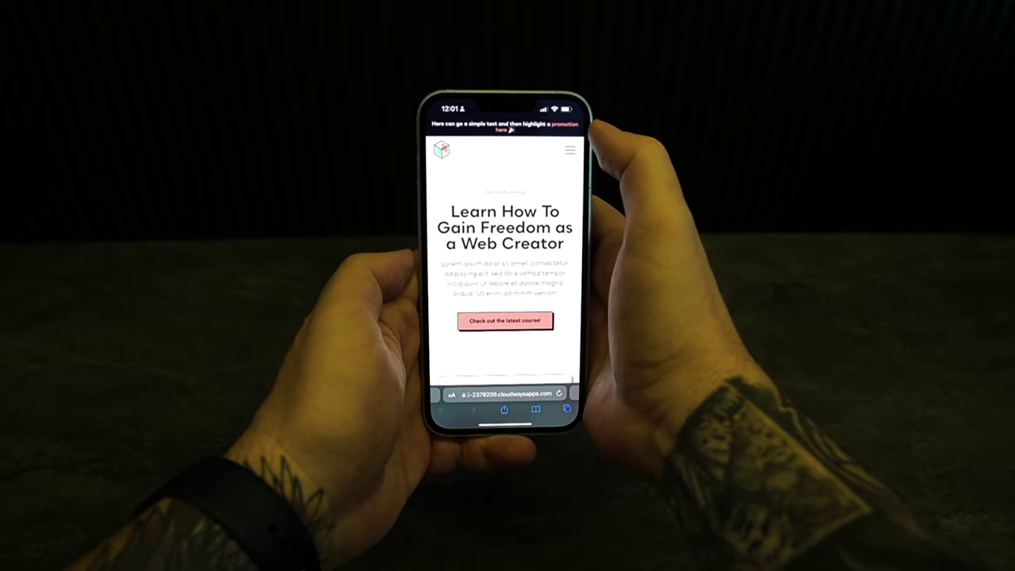
click(567, 146)
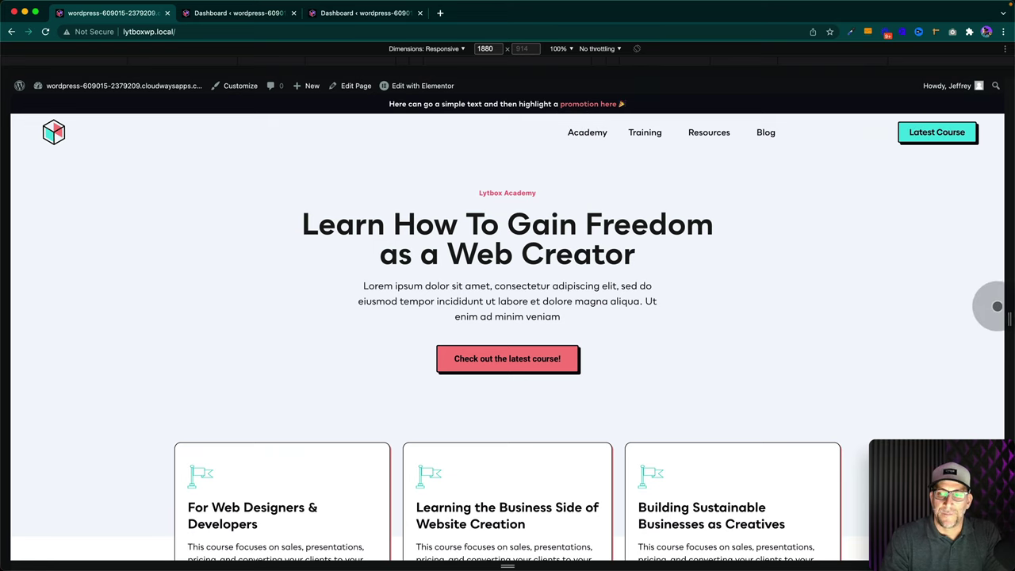
Narrow the preview to about 472 px wide and toggle the dropdown hamburger menu open and closed twice.
drag(1008, 314, 642, 295)
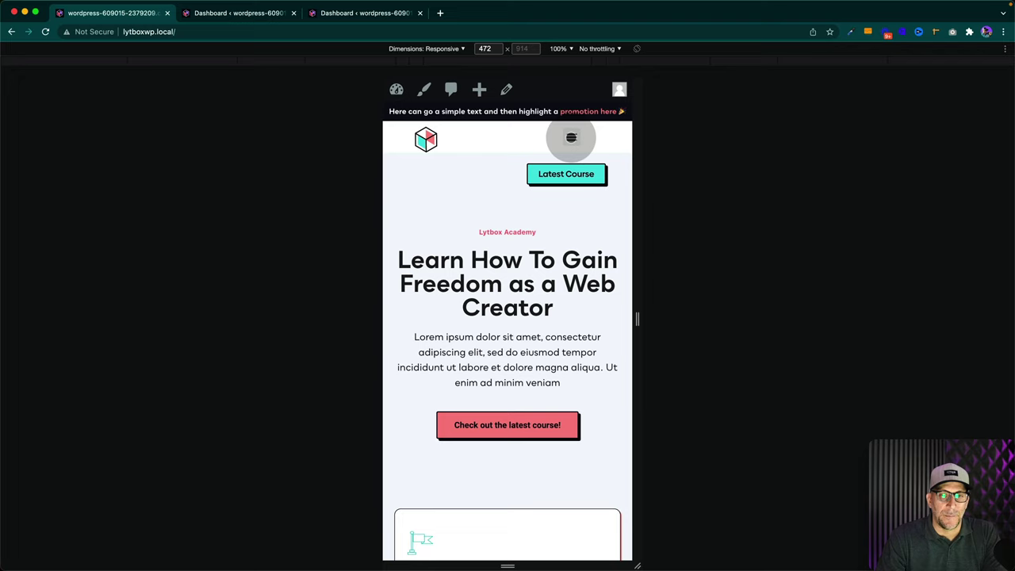
click(570, 137)
click(571, 138)
click(570, 137)
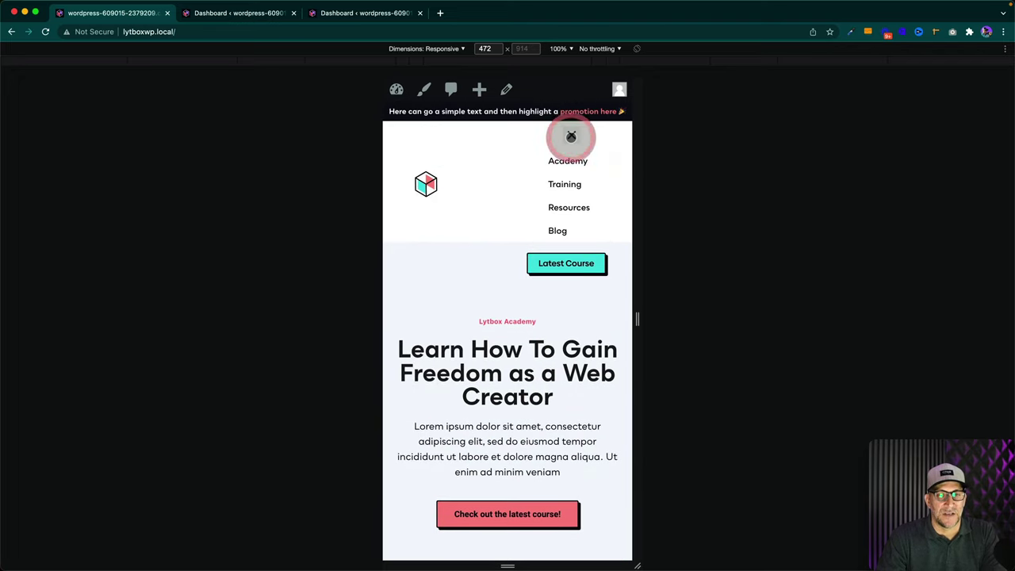
click(571, 137)
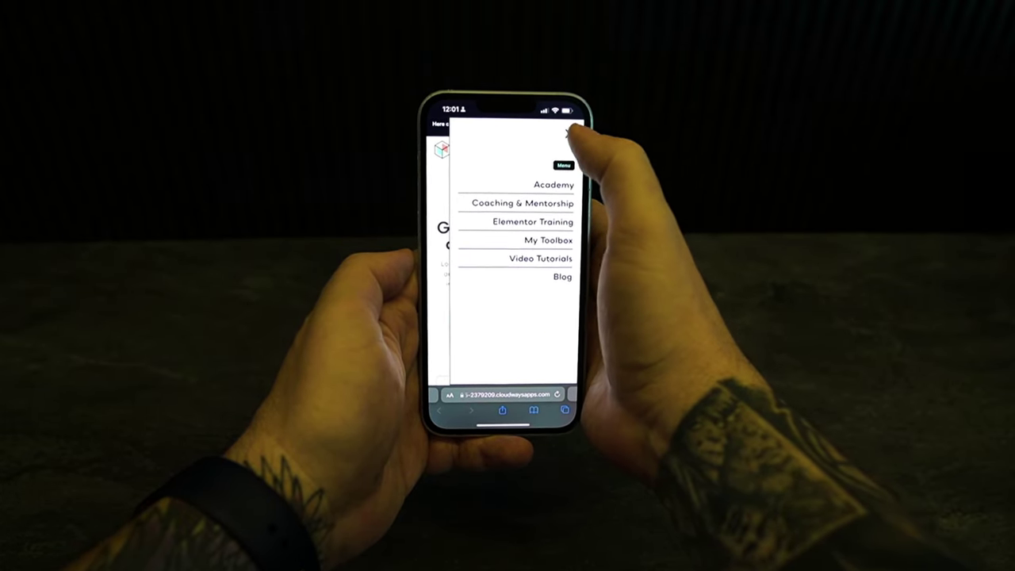
Close the phone's Web Creator slide-out menu with X, then reopen it from the hamburger icon.
click(569, 132)
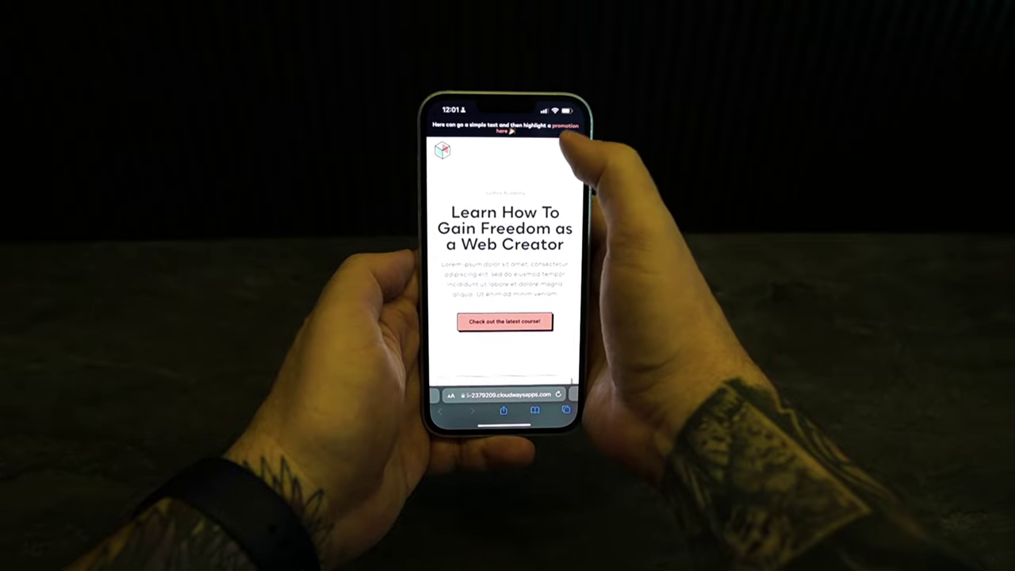
click(570, 149)
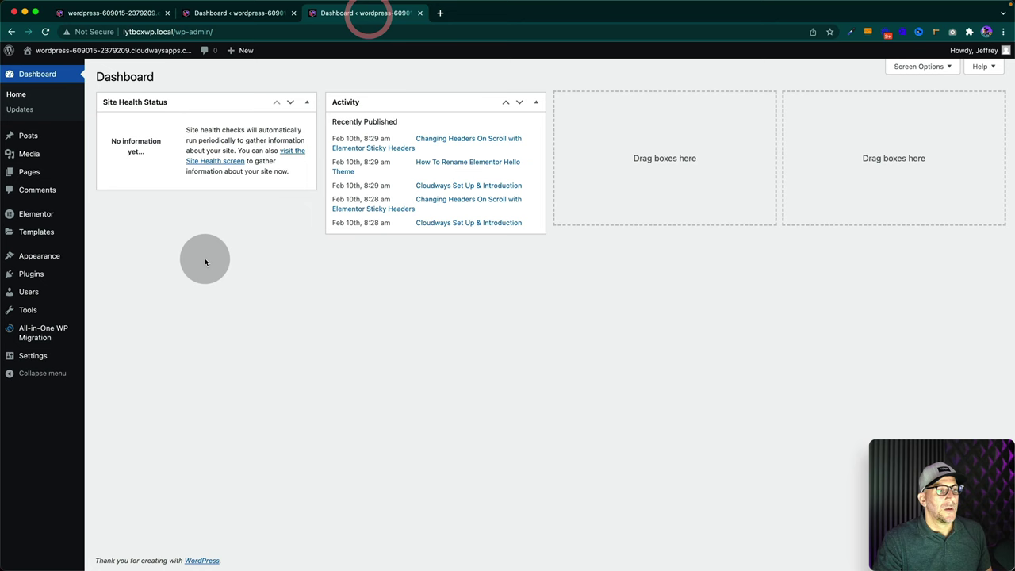
Add a new Section-type saved template named 'Mobile Menu 2' and open it in Elementor.
click(36, 232)
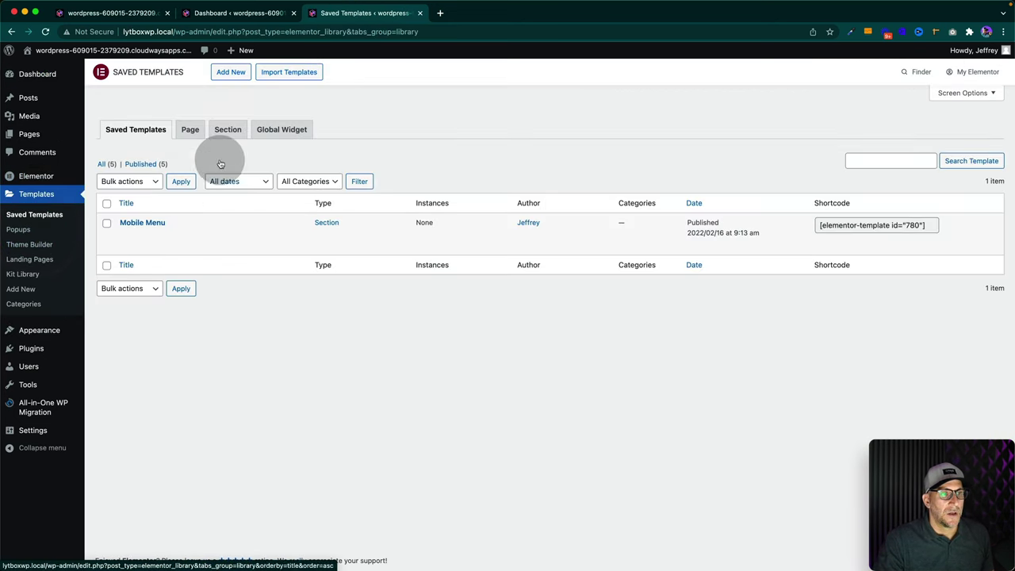
click(229, 72)
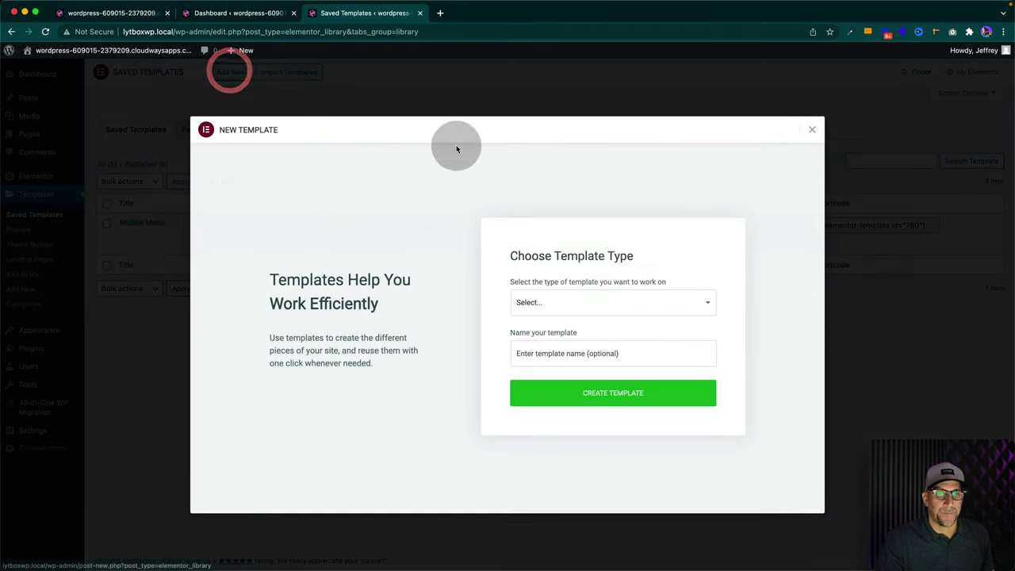
click(594, 305)
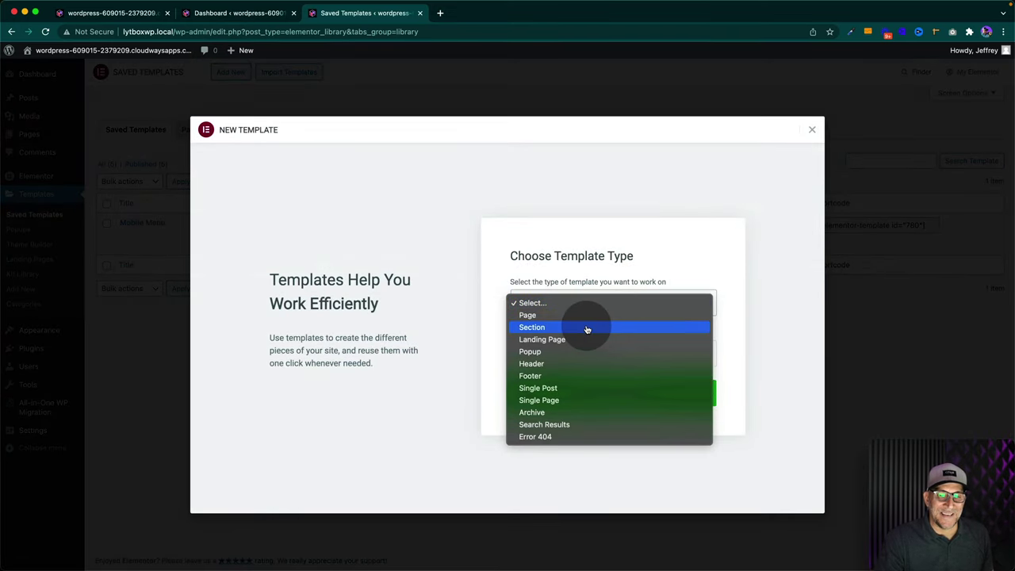
click(586, 328)
click(554, 353)
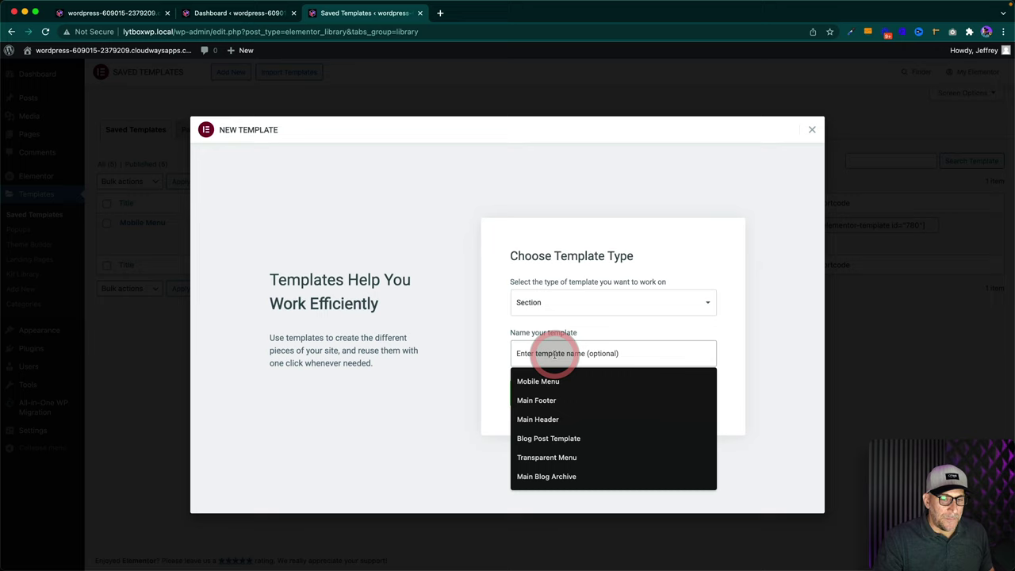
text(Mo)
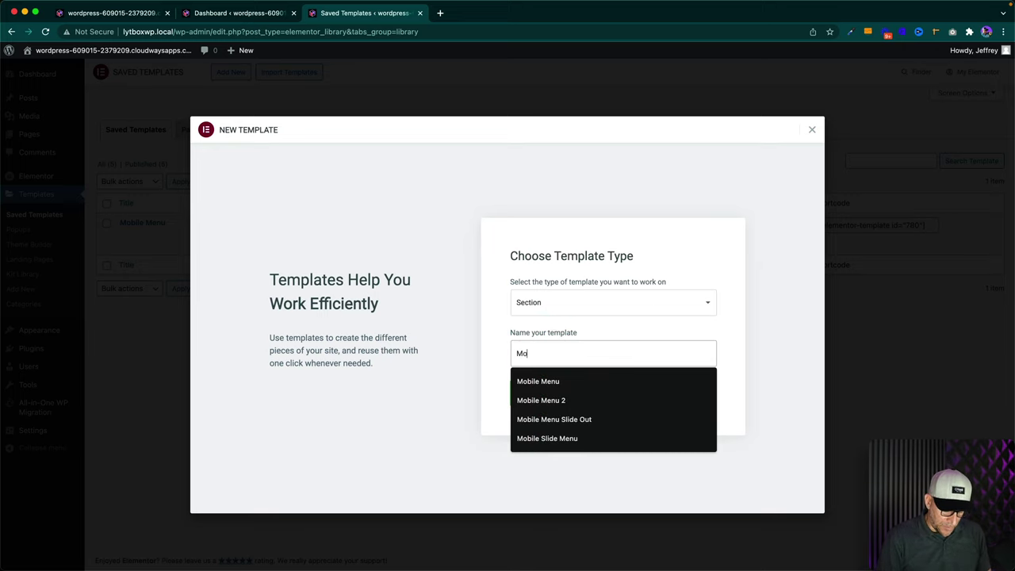
text(bile Menu 2)
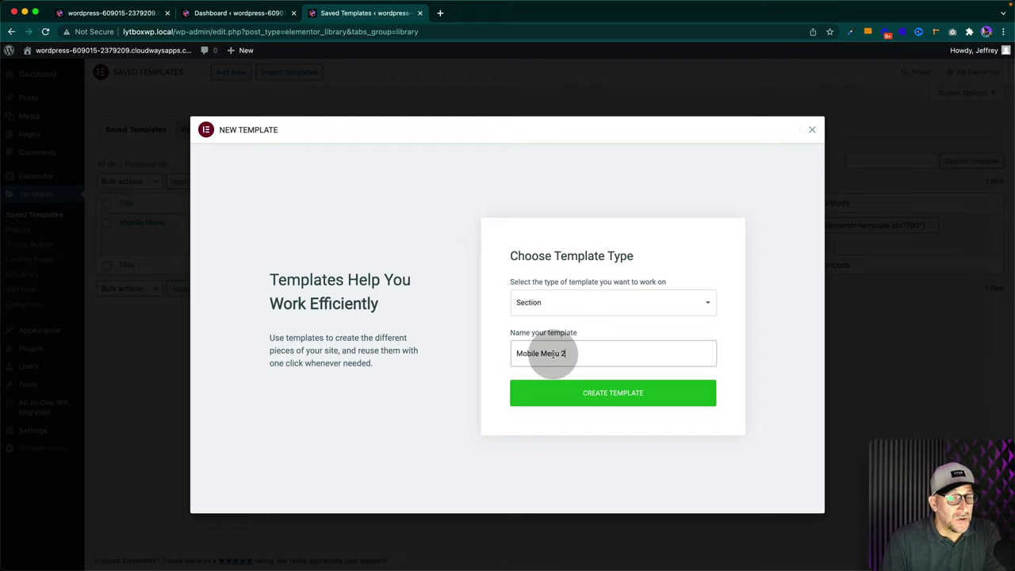
click(609, 393)
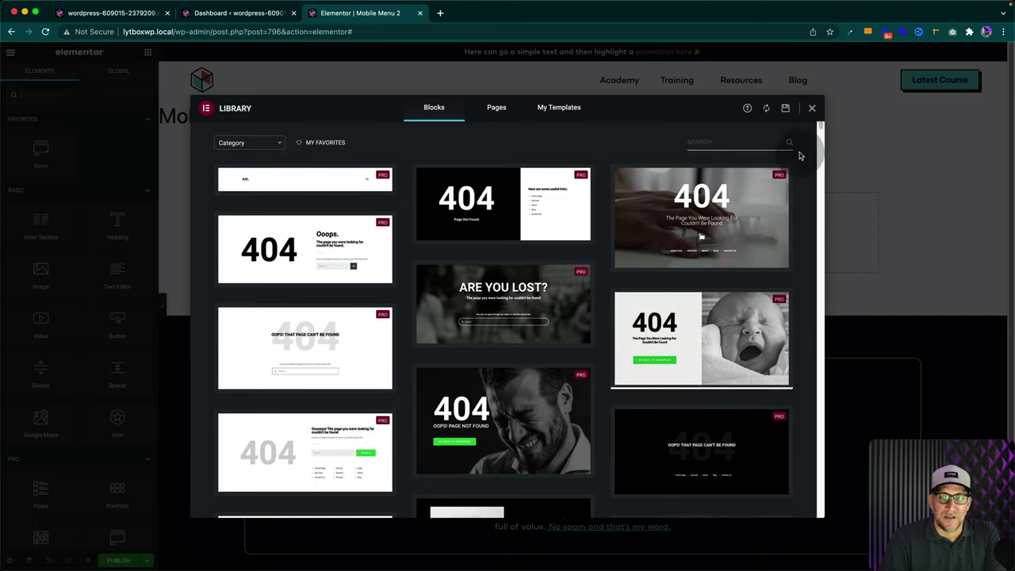
Dismiss the template Library and add a single-column section to Mobile Menu 2.
click(811, 111)
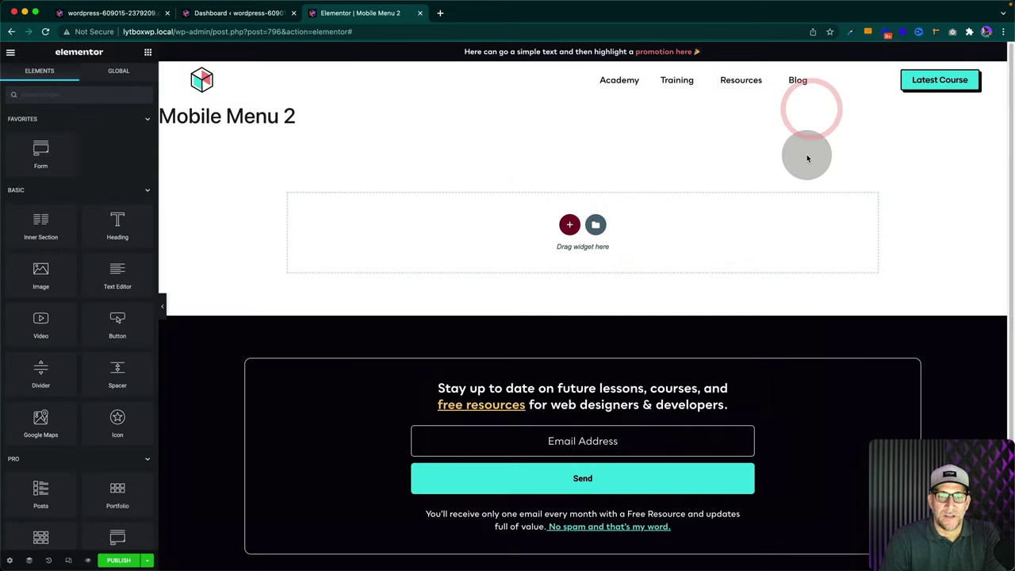
click(568, 227)
click(455, 254)
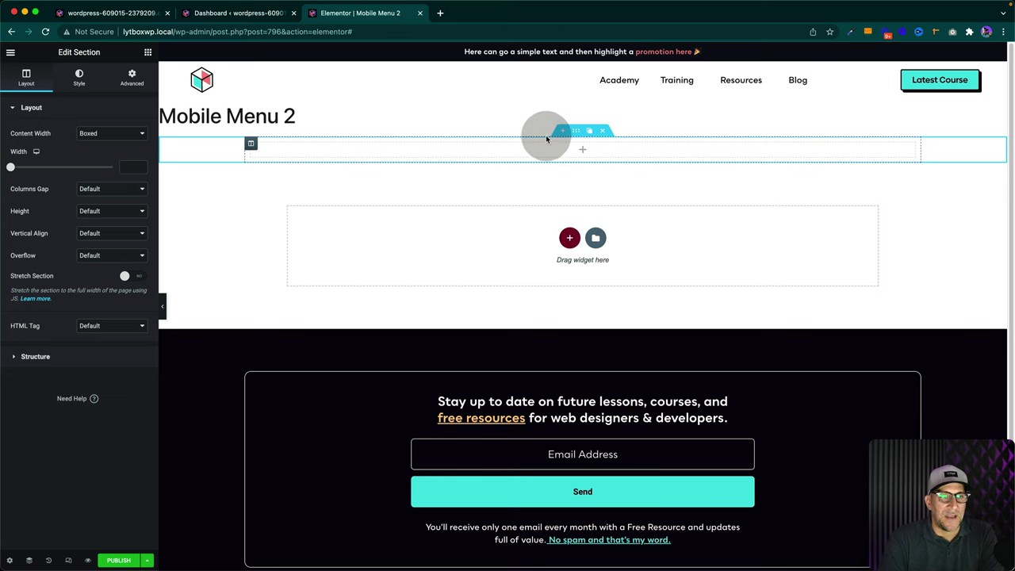
From the Dashboard's Saved Templates list, open the Mobile Menu template in Elementor.
click(252, 13)
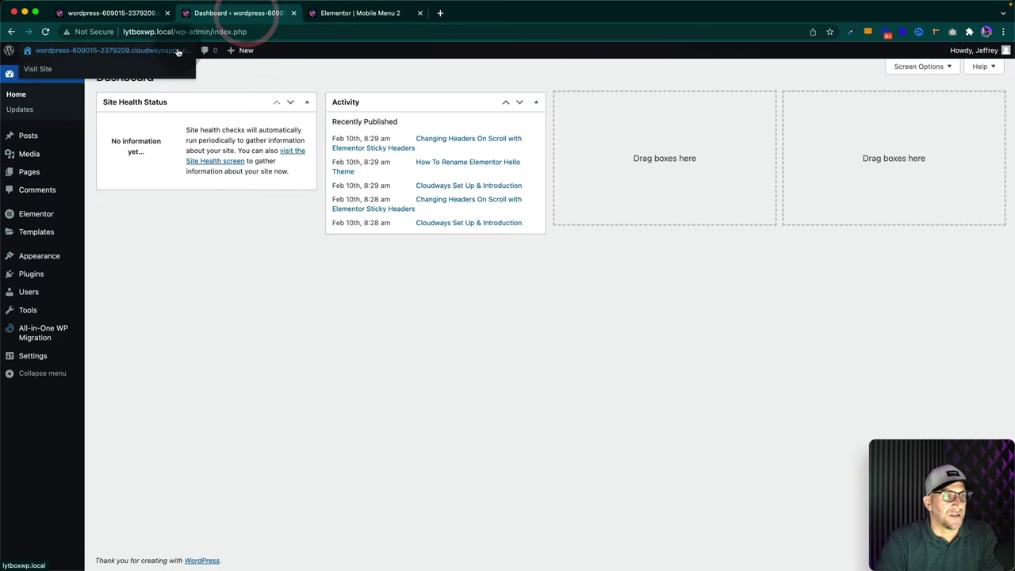
mouse_move(35, 230)
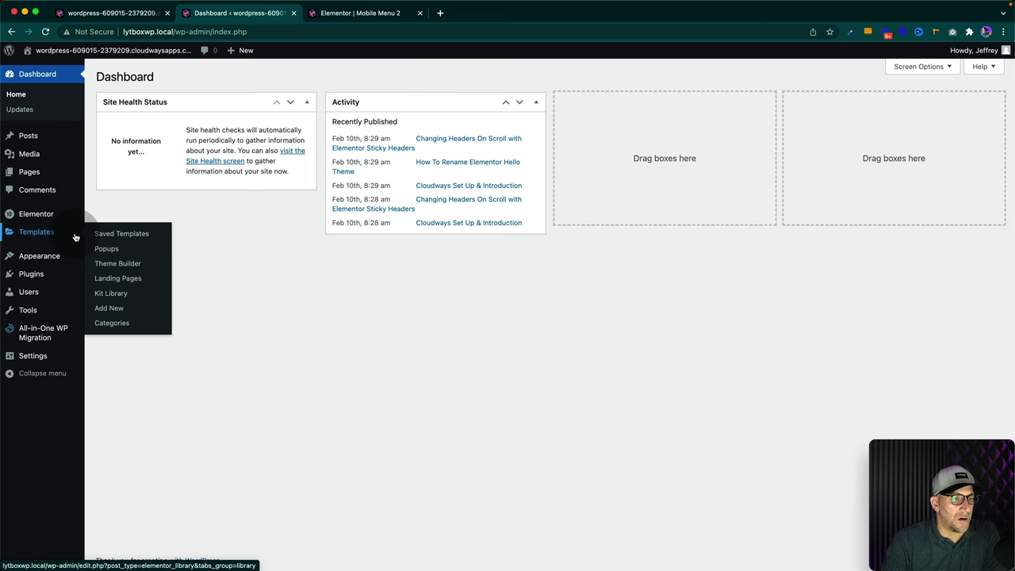
click(114, 235)
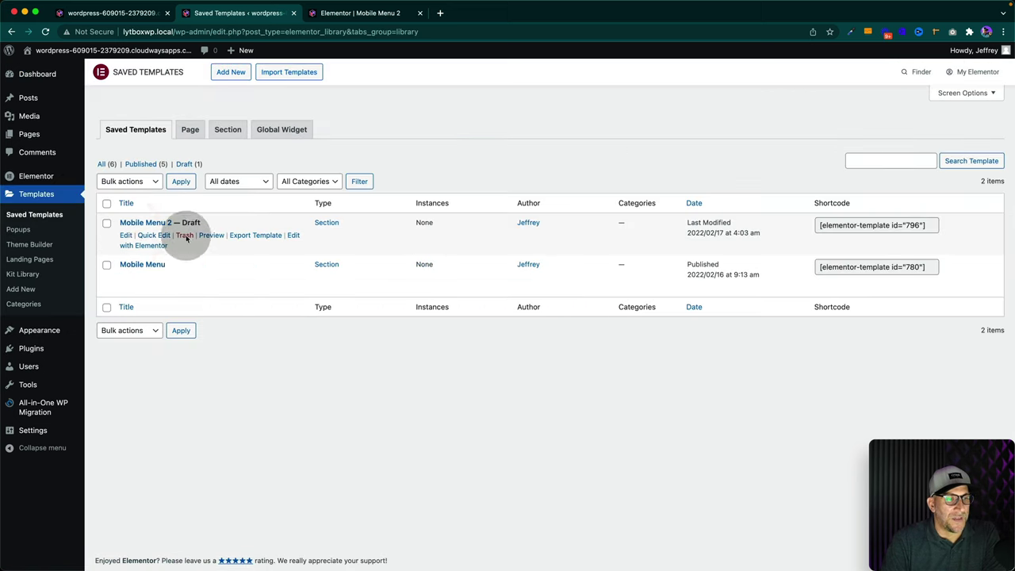
click(283, 277)
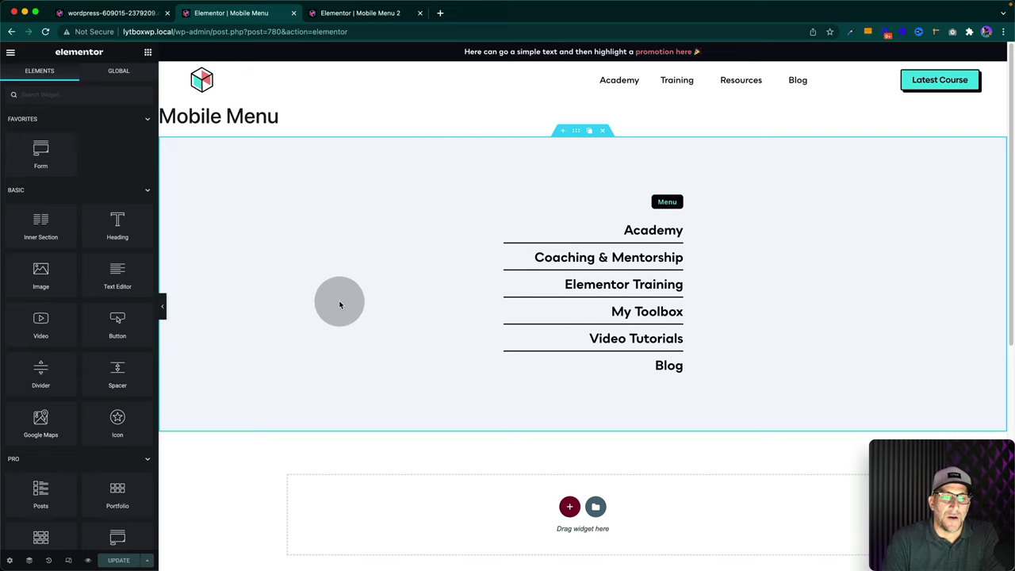
Inspect the Mobile Menu section's Advanced padding (100, 12, 100, 12), then return to the Dashboard.
click(575, 130)
click(131, 76)
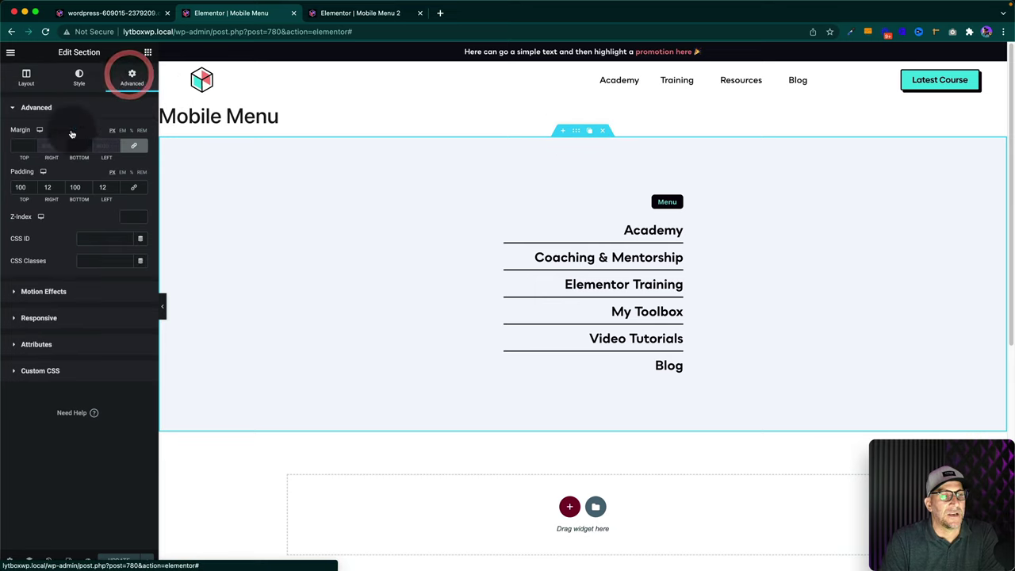
drag(13, 187, 175, 202)
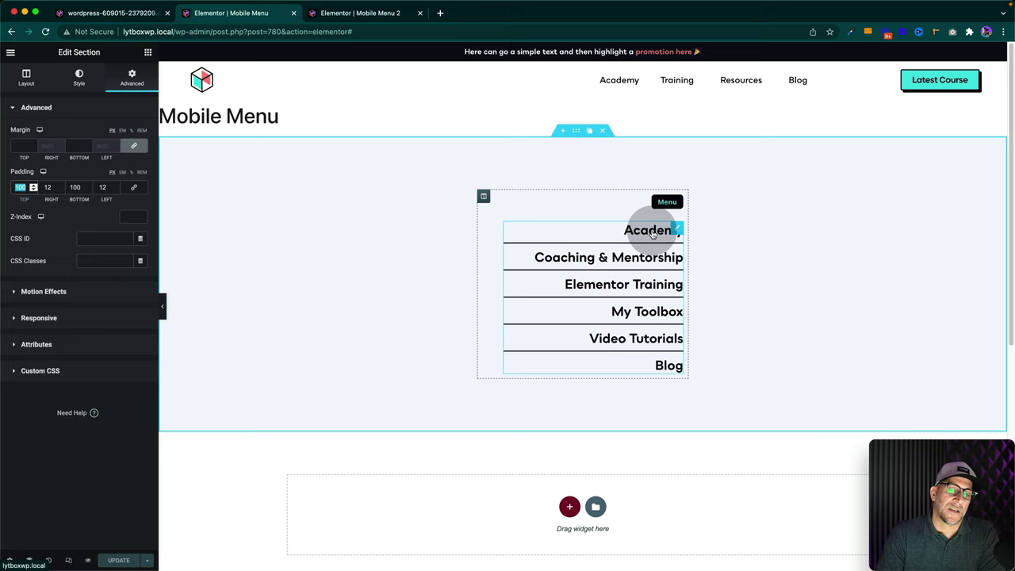
mouse_move(678, 230)
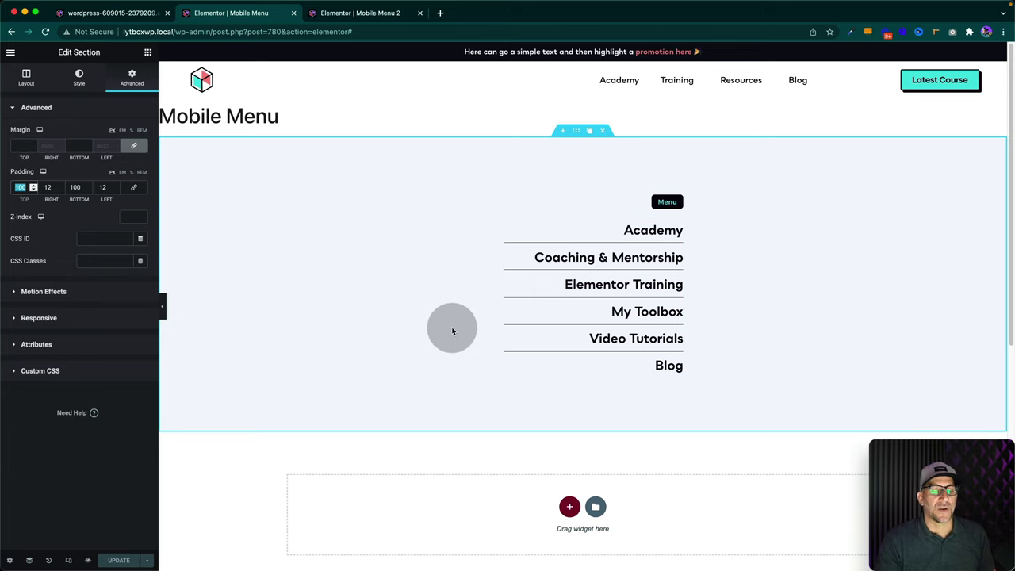
click(360, 12)
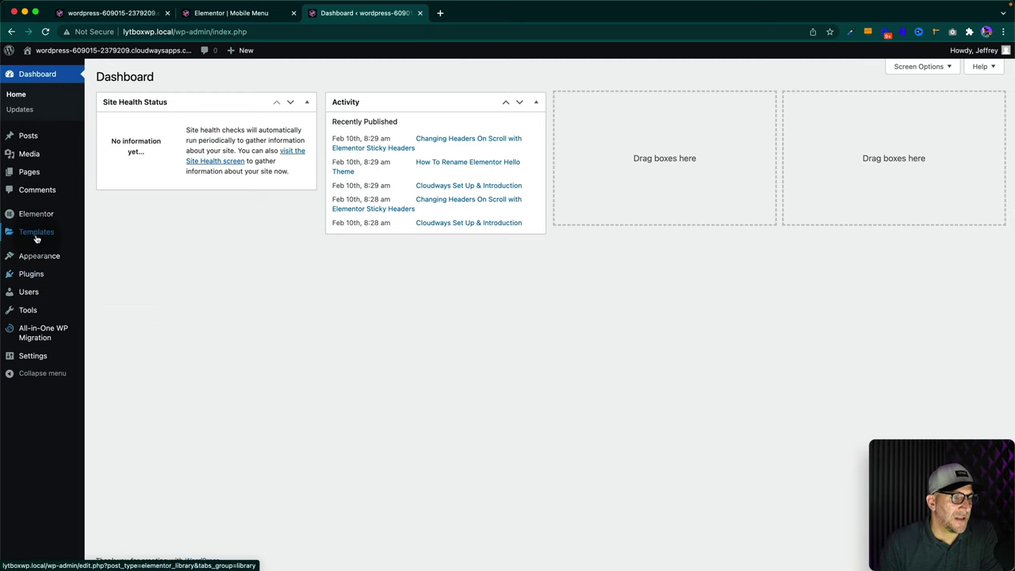
From the Popups list, create a Popup template named 'Mobile Menu Slide Out' and open it.
mouse_move(37, 236)
click(100, 248)
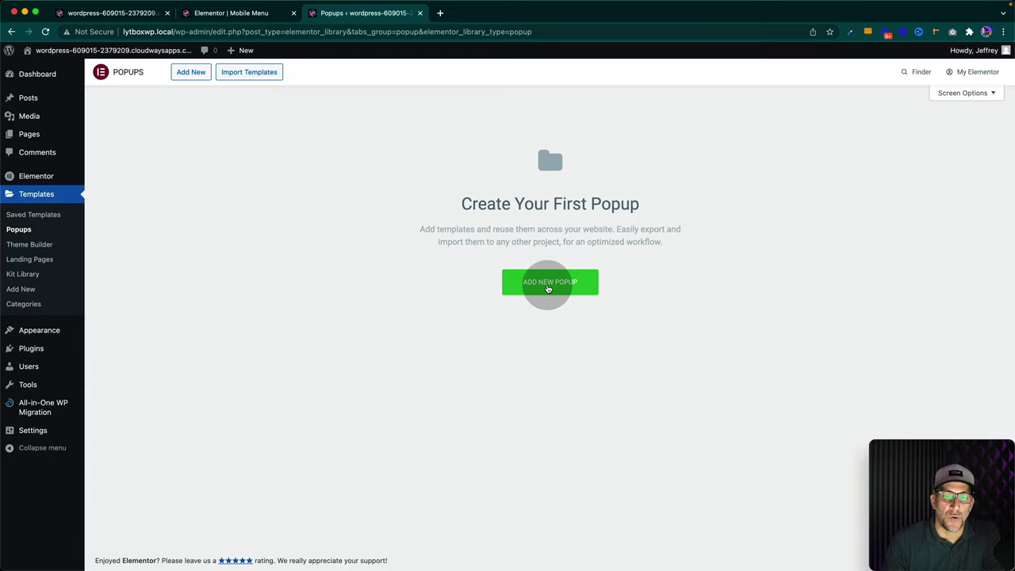
click(547, 285)
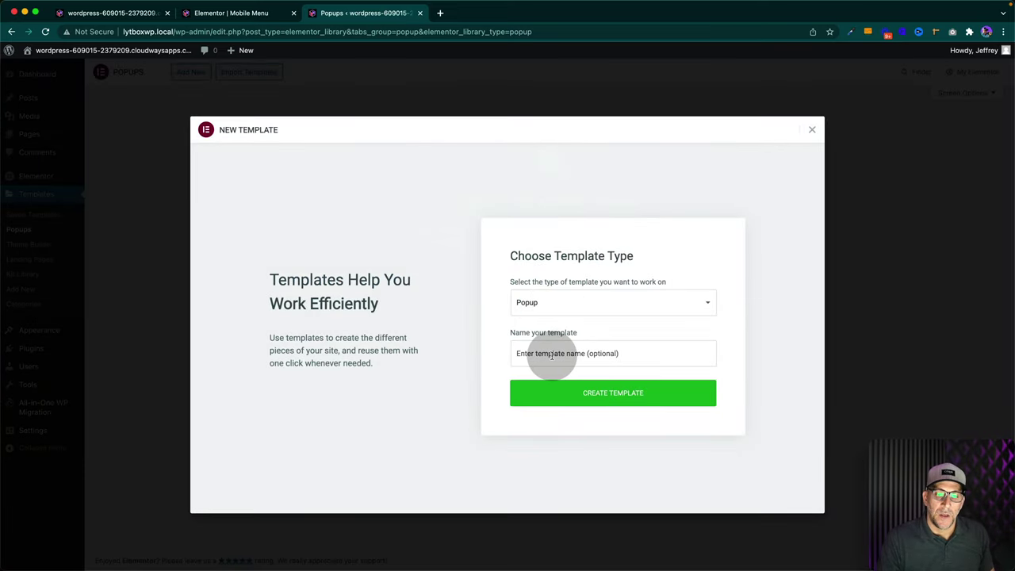
click(550, 353)
click(538, 380)
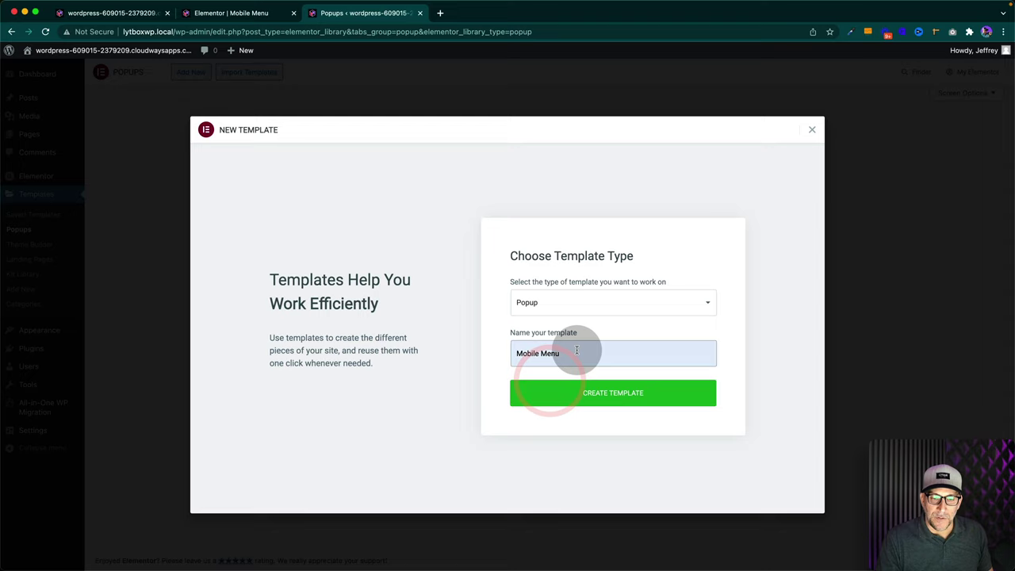
text(Slide)
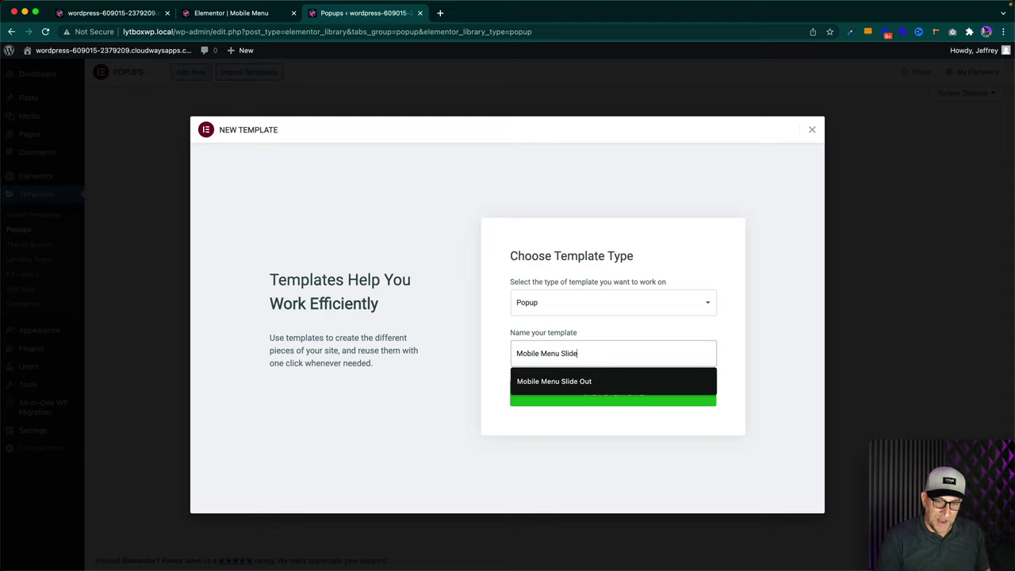
text( Out)
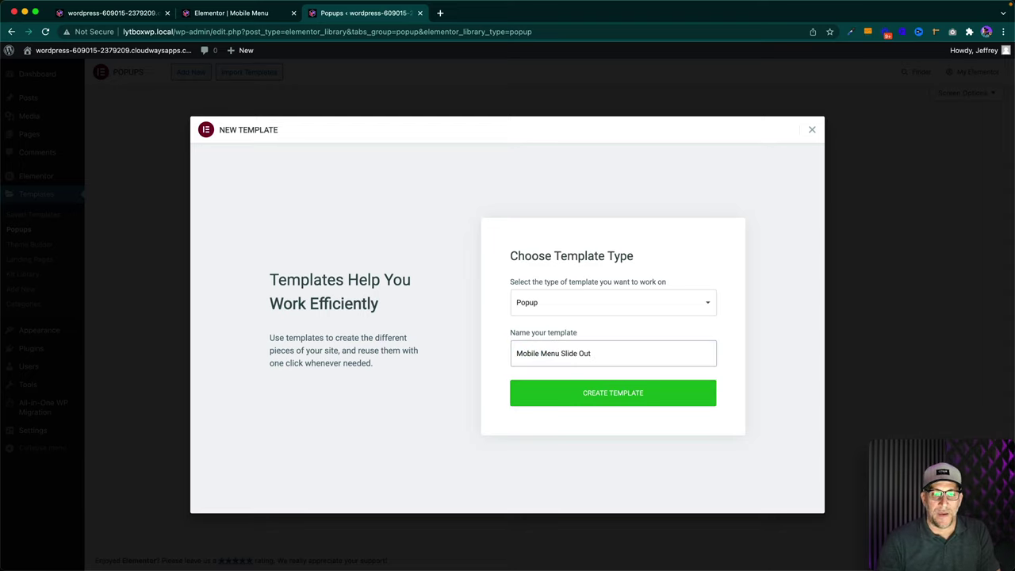
click(607, 394)
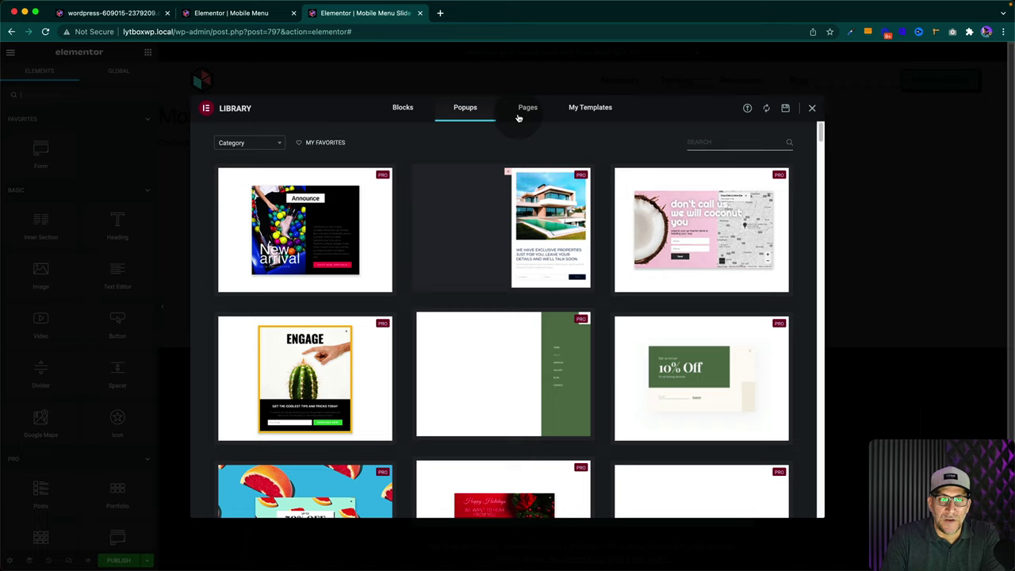
Insert the saved Mobile Menu section from My Templates into the popup.
click(591, 112)
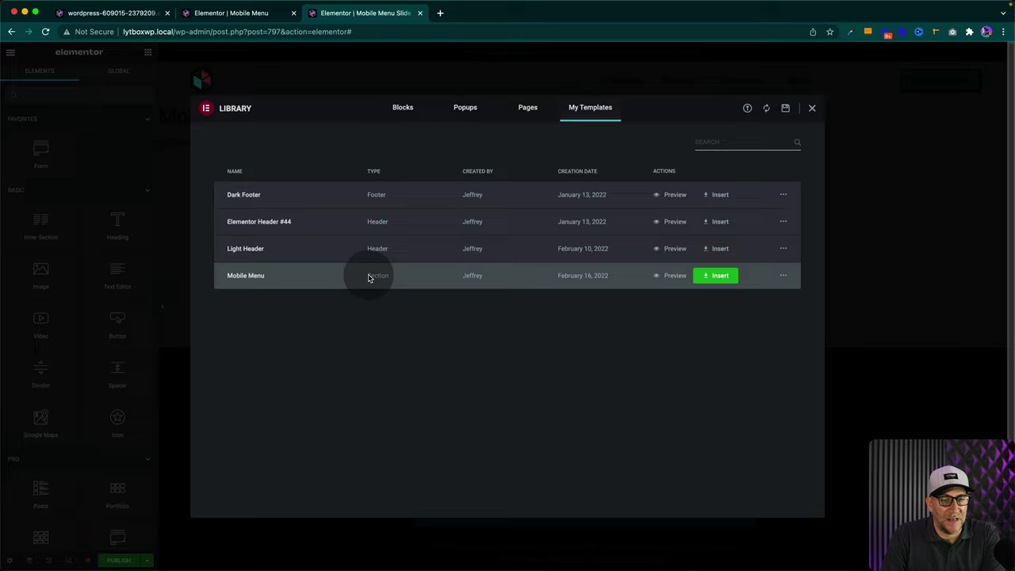
click(715, 275)
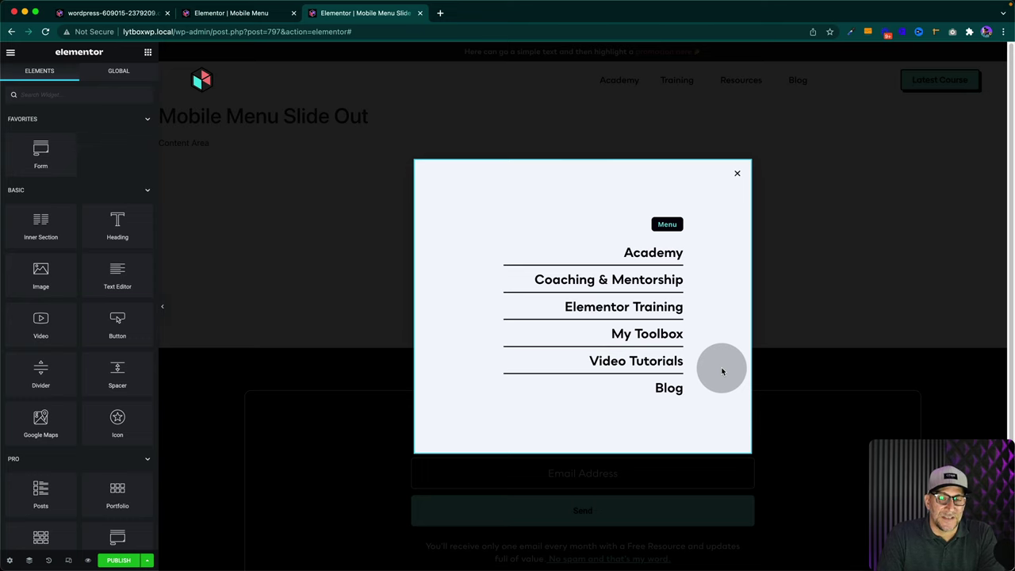
Check the Mobile Menu template, then bring up the Mobile Menu Slide Out popup's settings.
click(242, 11)
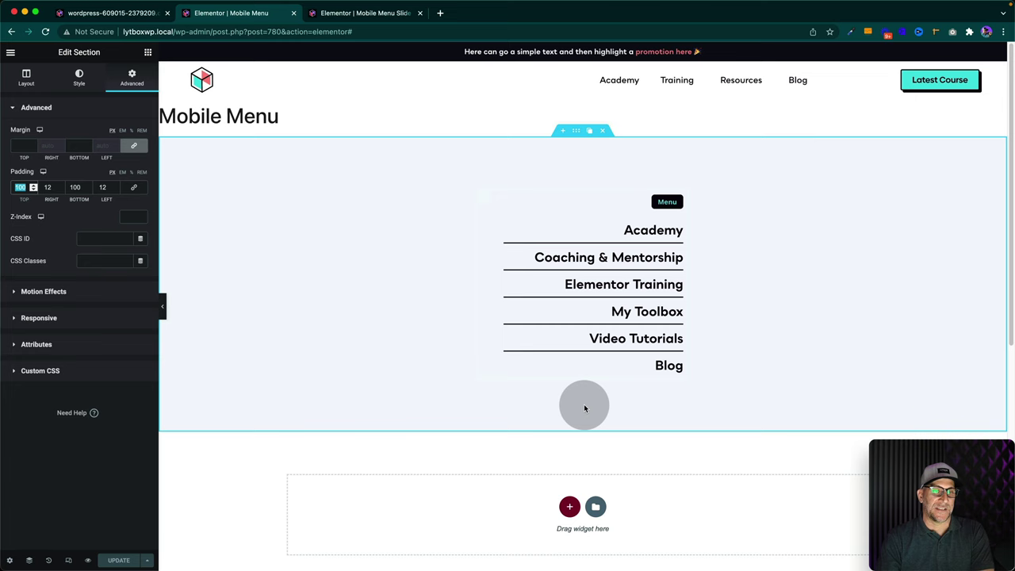
click(365, 12)
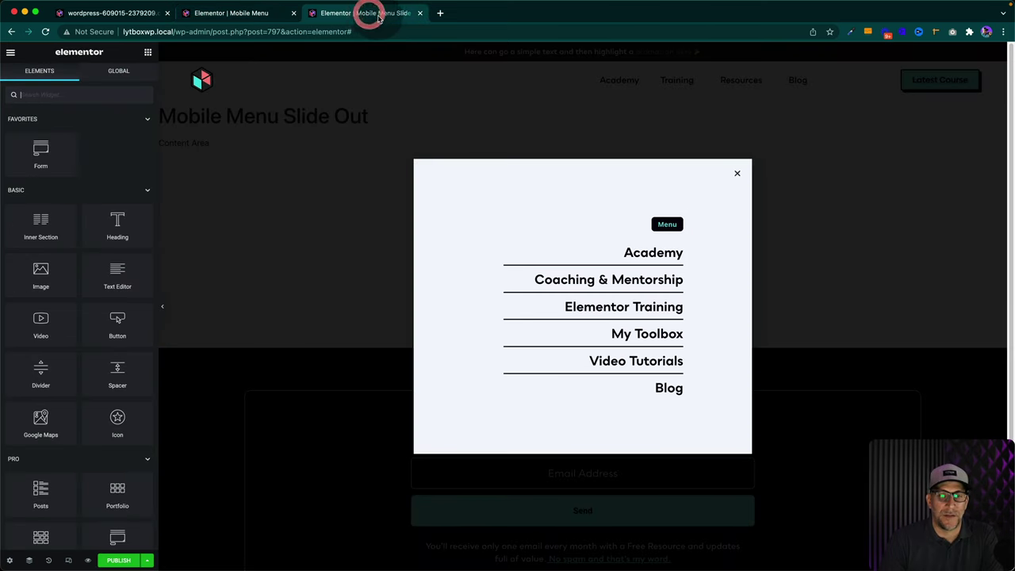
click(10, 563)
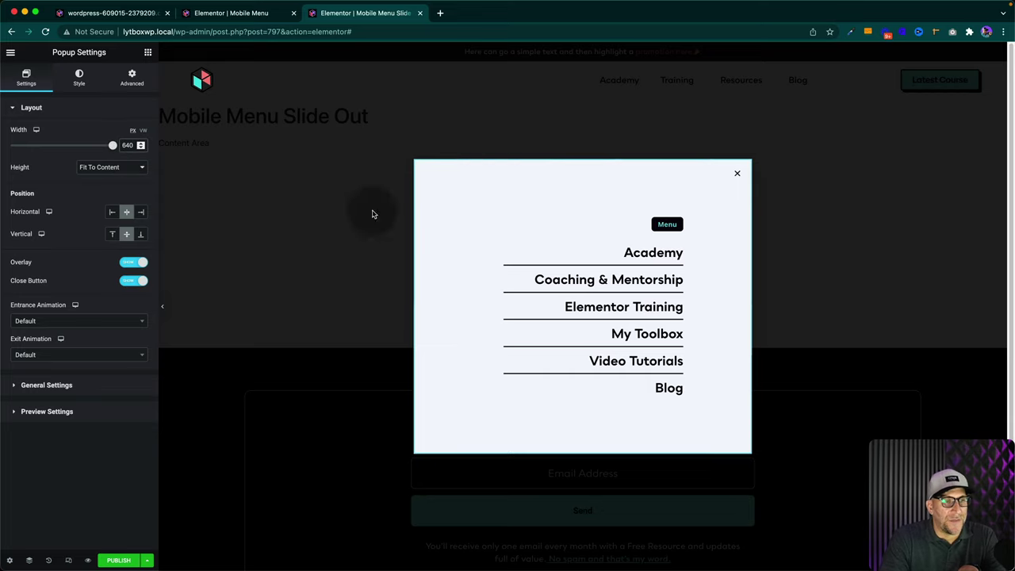
Switch the popup's Width unit from pixels to VW and set it to 95.
click(142, 130)
drag(112, 145, 131, 133)
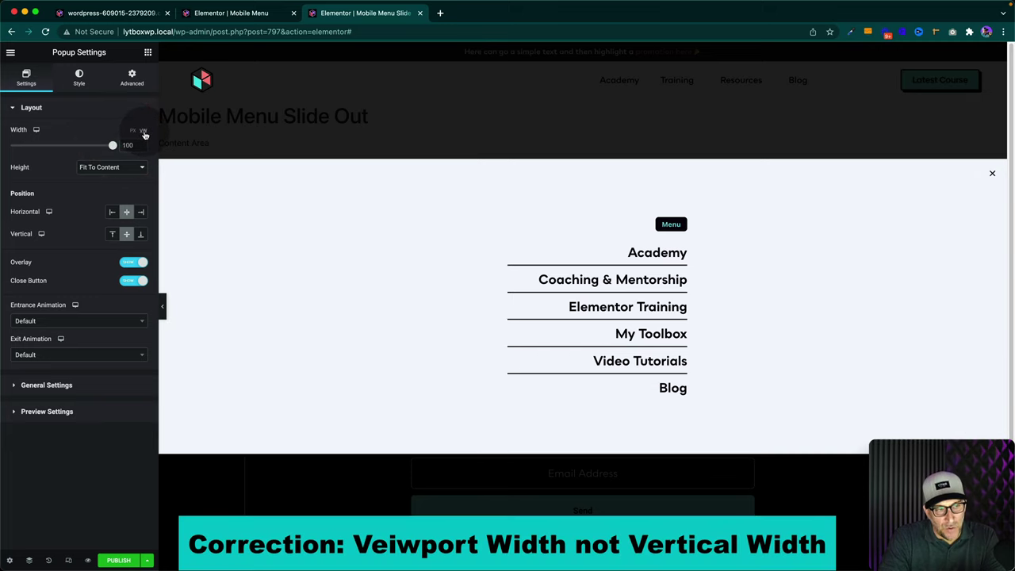
click(127, 144)
double_click(125, 144)
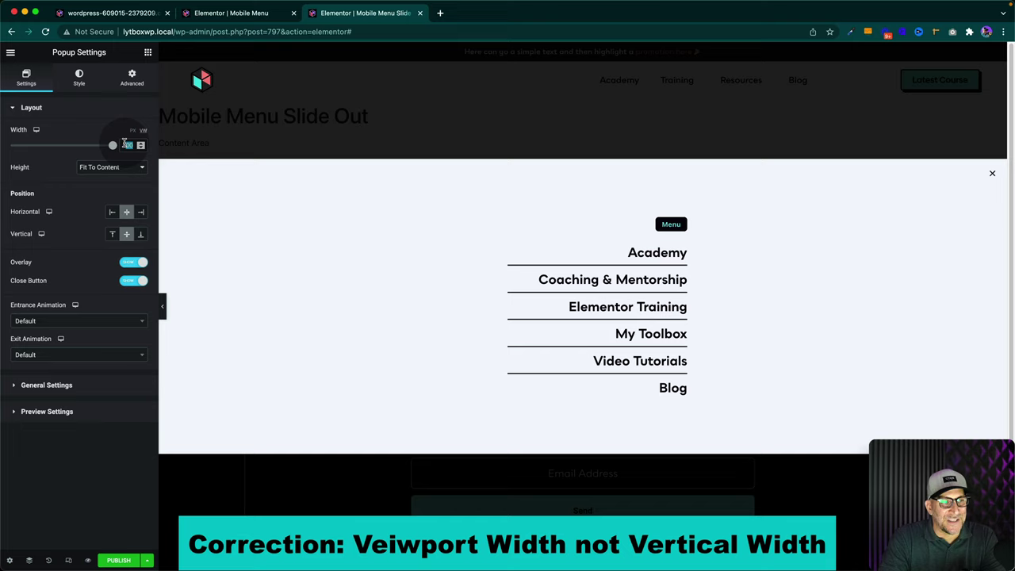
double_click(125, 144)
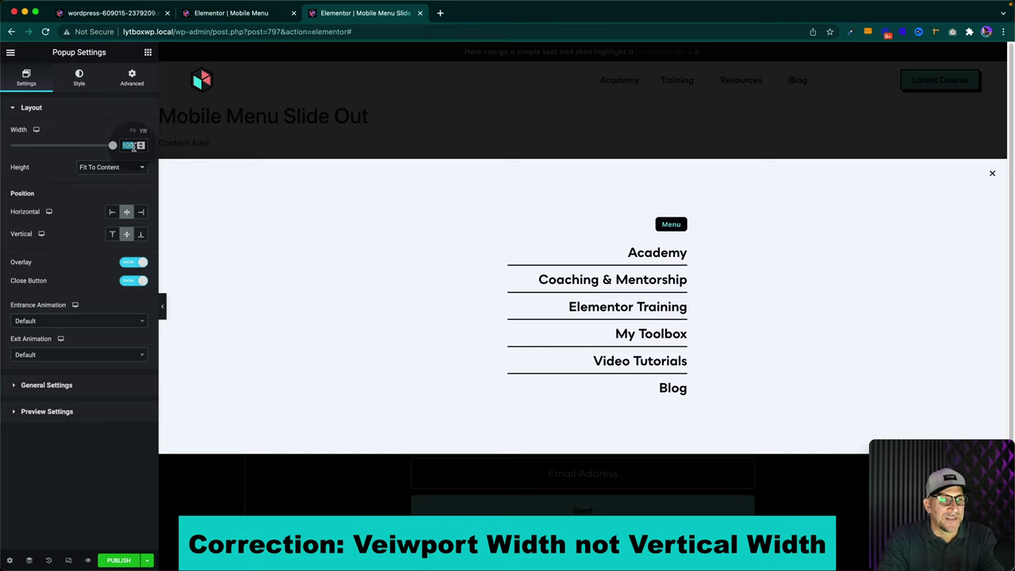
click(284, 255)
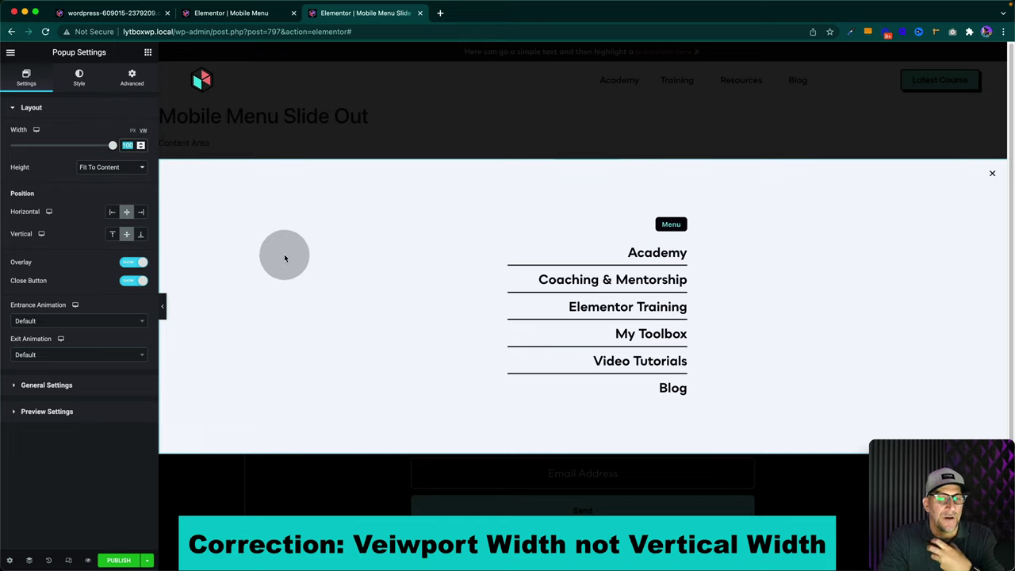
click(113, 145)
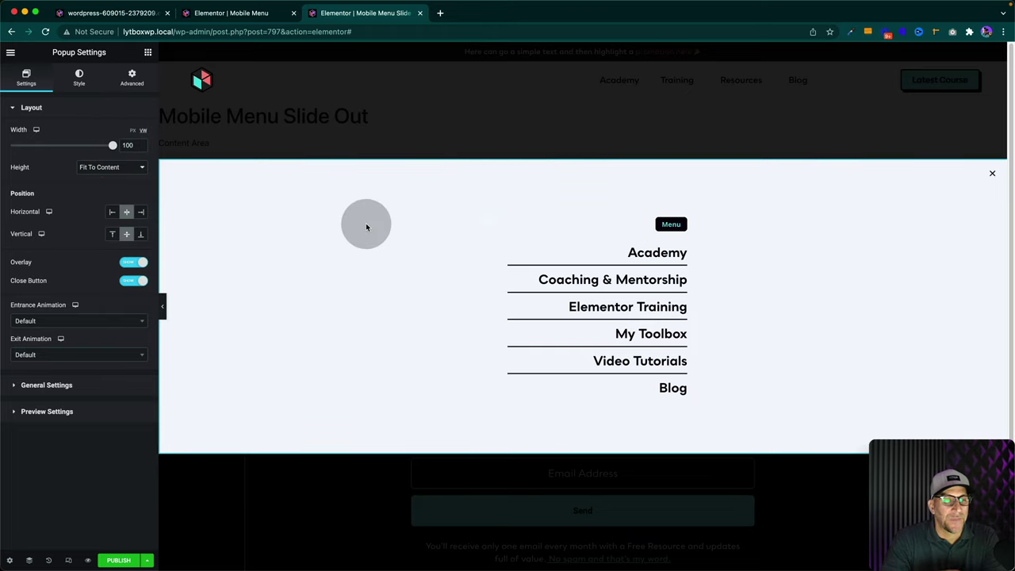
drag(113, 147, 108, 147)
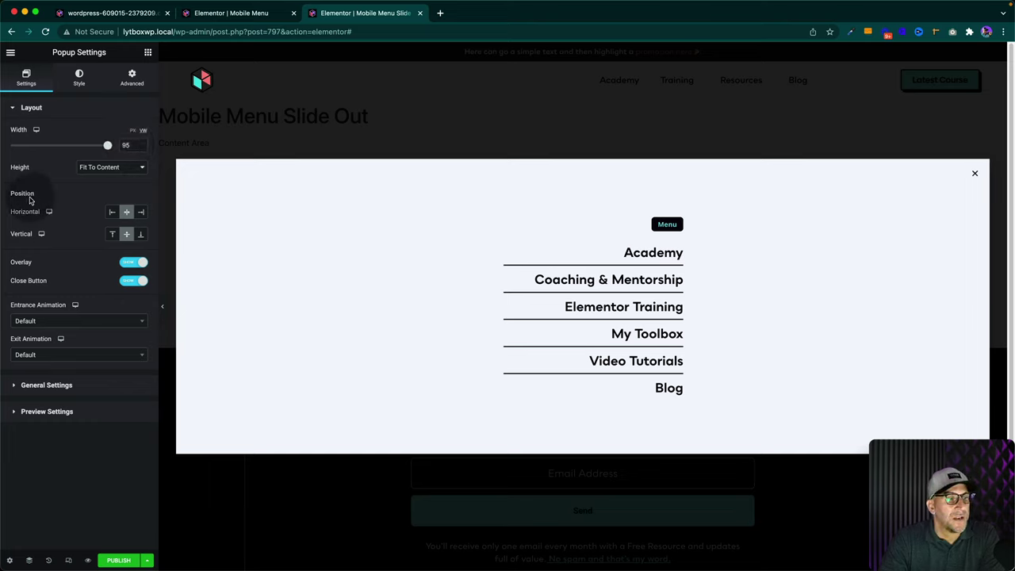
Set the popup Height to Fit To Screen and its Horizontal position to Right.
click(101, 166)
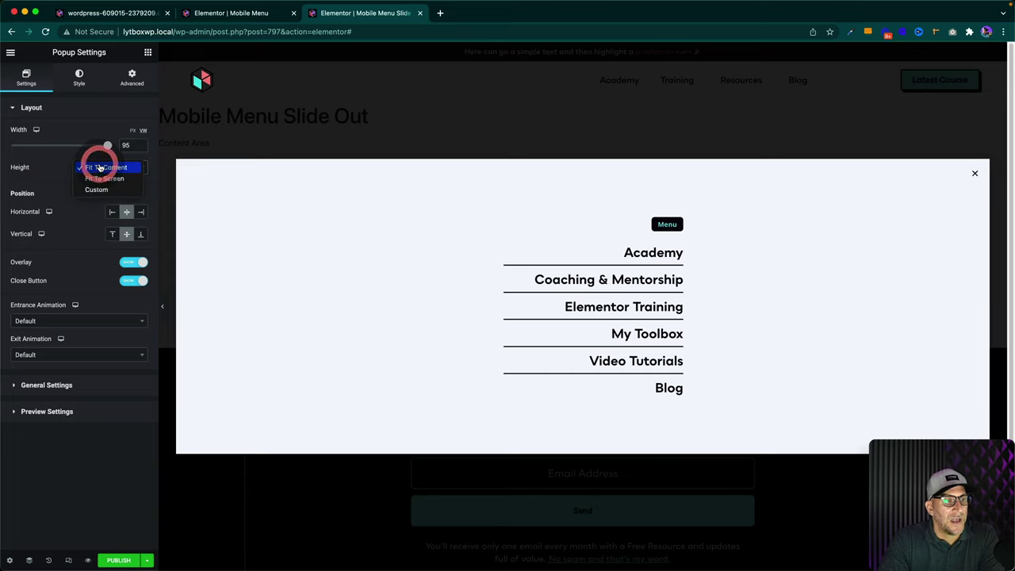
click(102, 178)
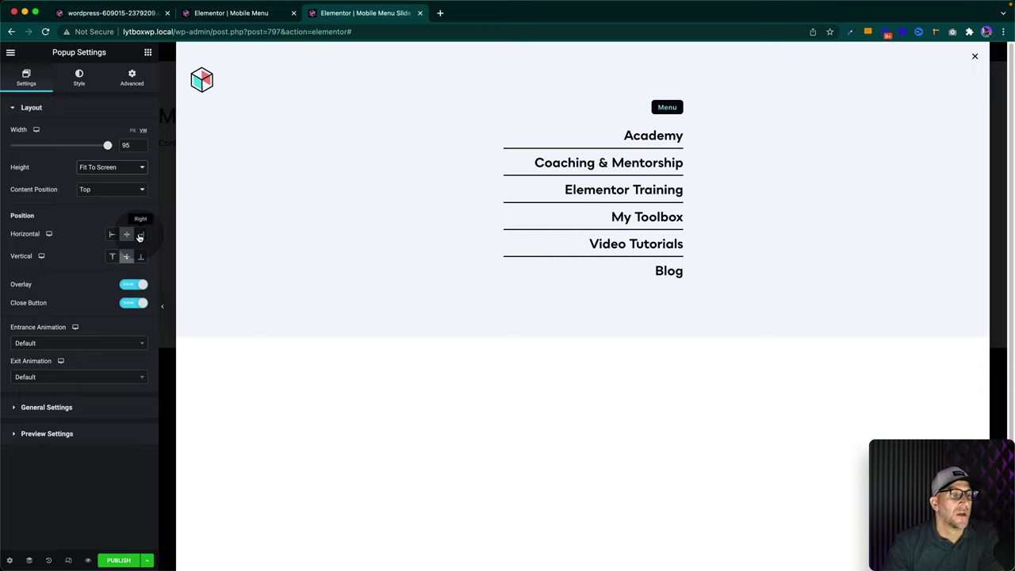
click(140, 235)
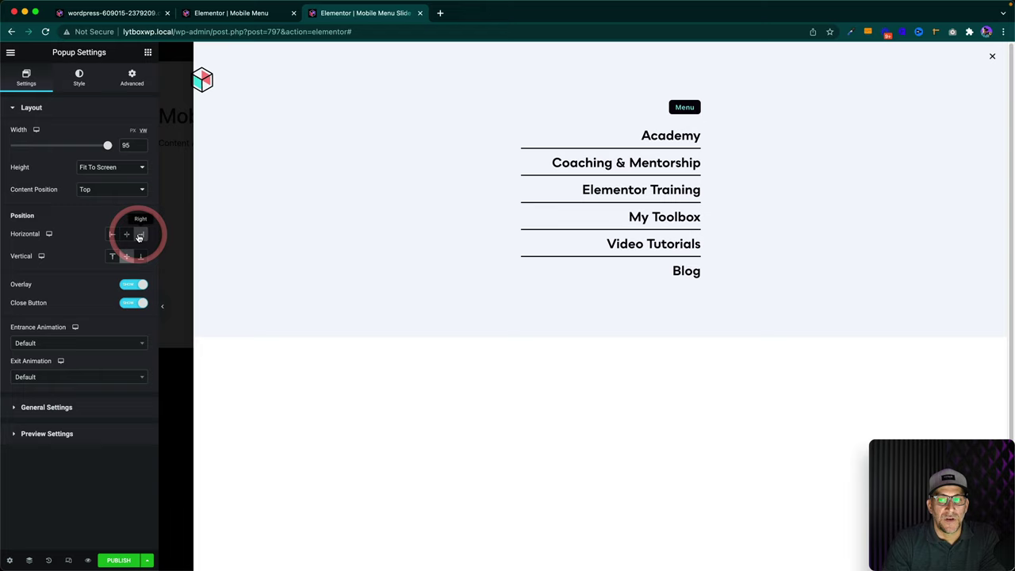
Set the popup's entrance animation to Slide In Right and exit animation to Slide Out Right.
click(83, 346)
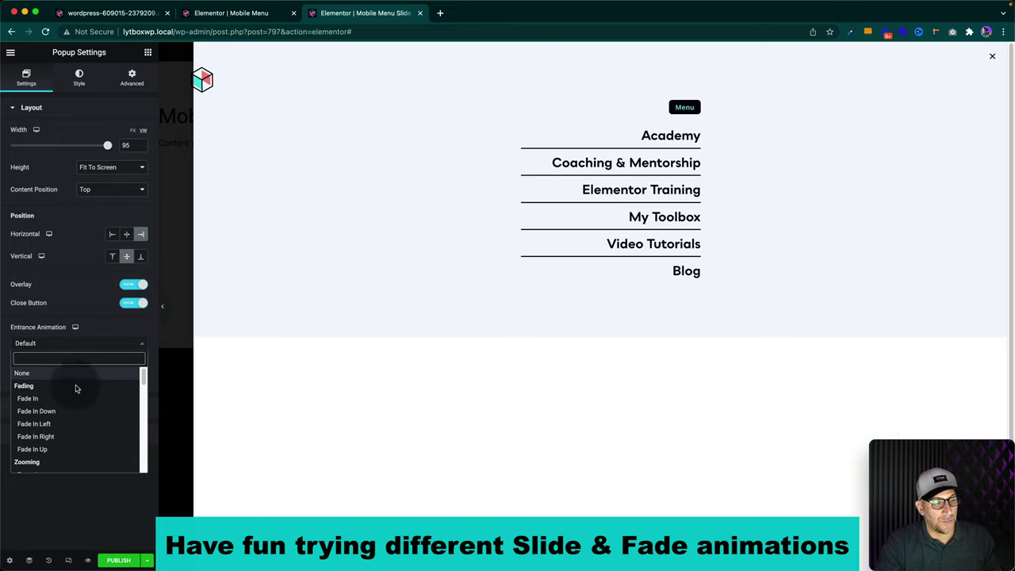
scroll(76, 388, down, 3)
scroll(76, 394, down, 5)
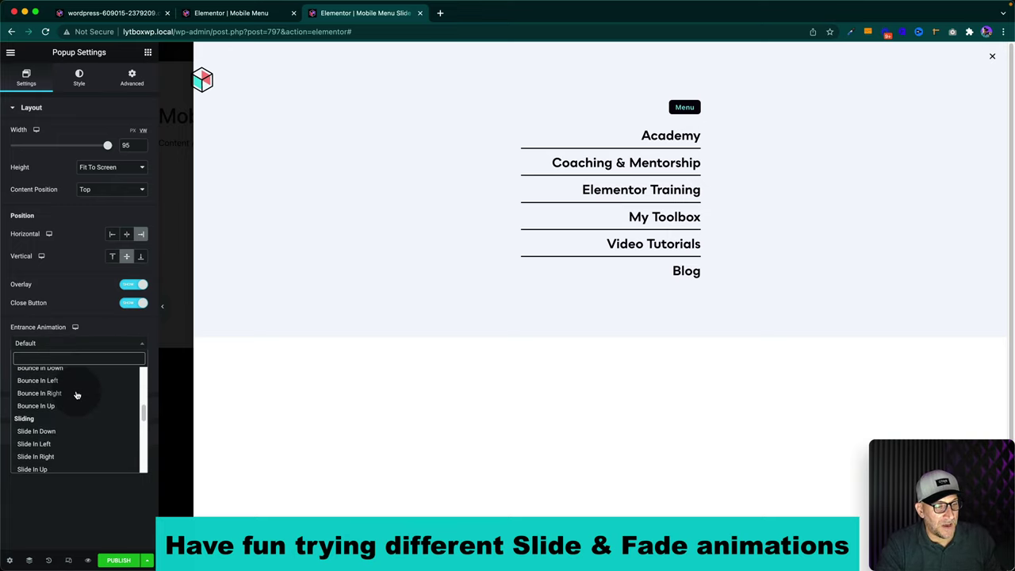
click(66, 424)
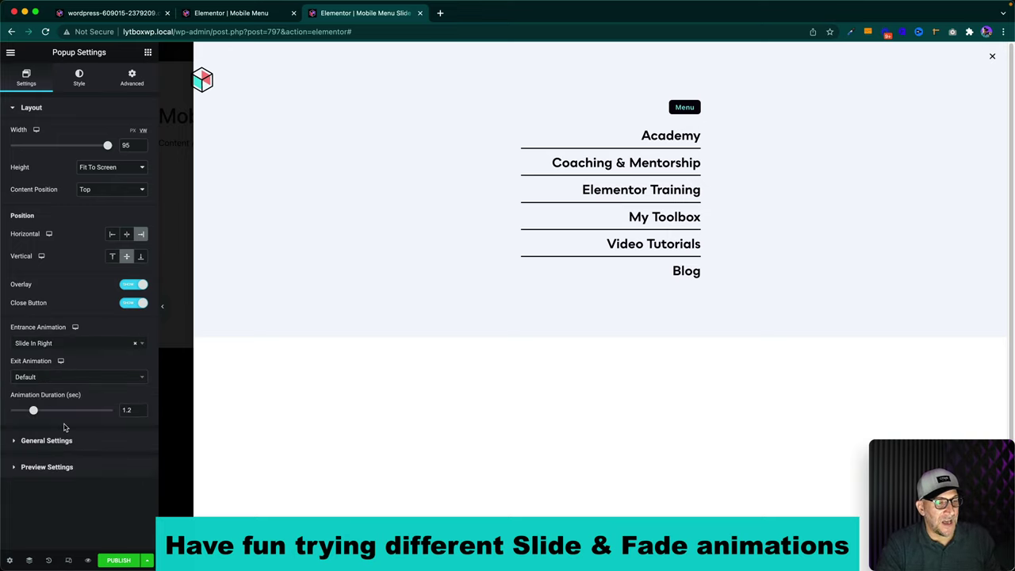
click(77, 377)
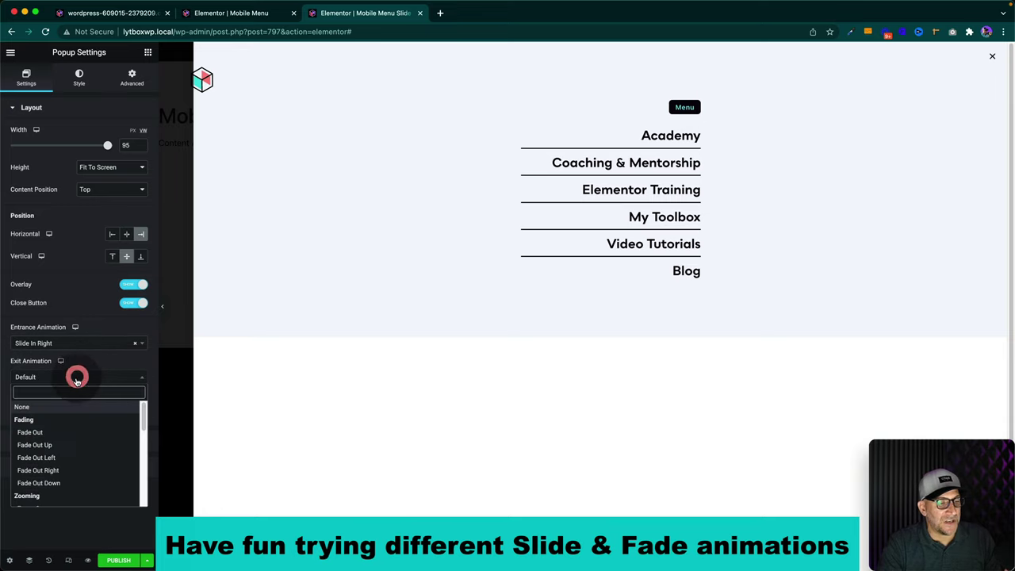
scroll(68, 442, down, 15)
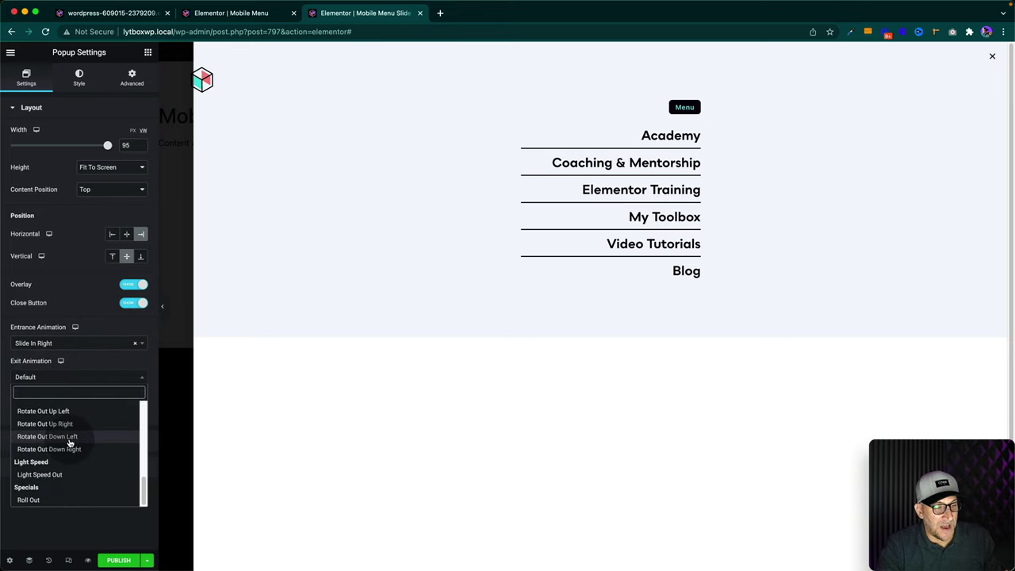
scroll(70, 445, up, 5)
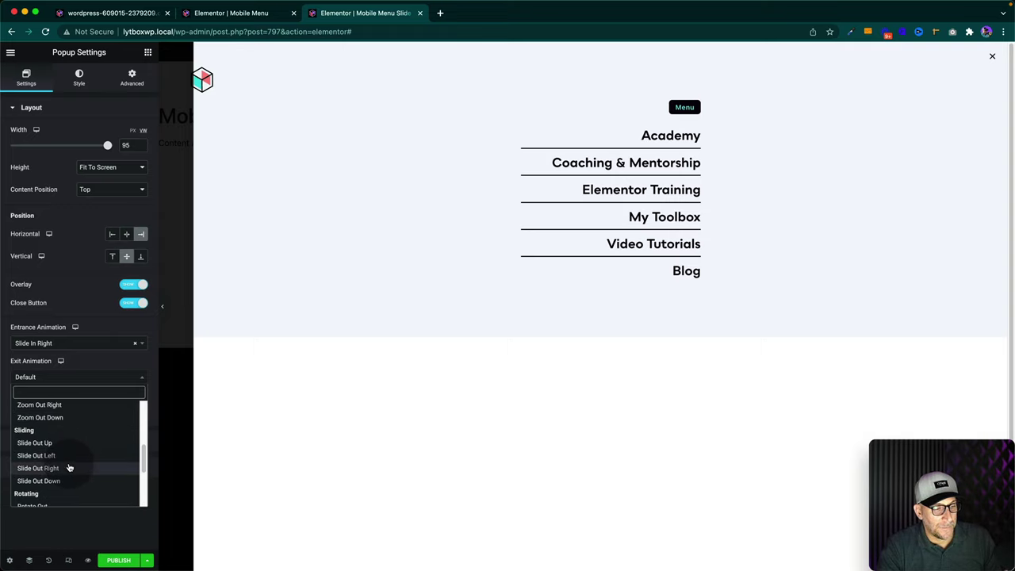
click(69, 468)
click(897, 315)
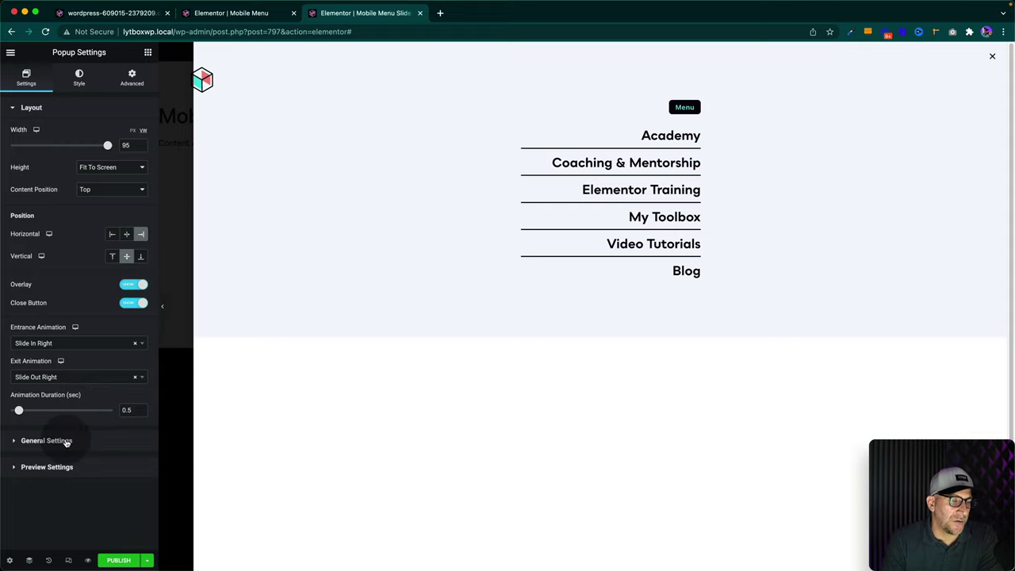
Give the popup a Classic background filled with the Light Gray global colour.
click(67, 440)
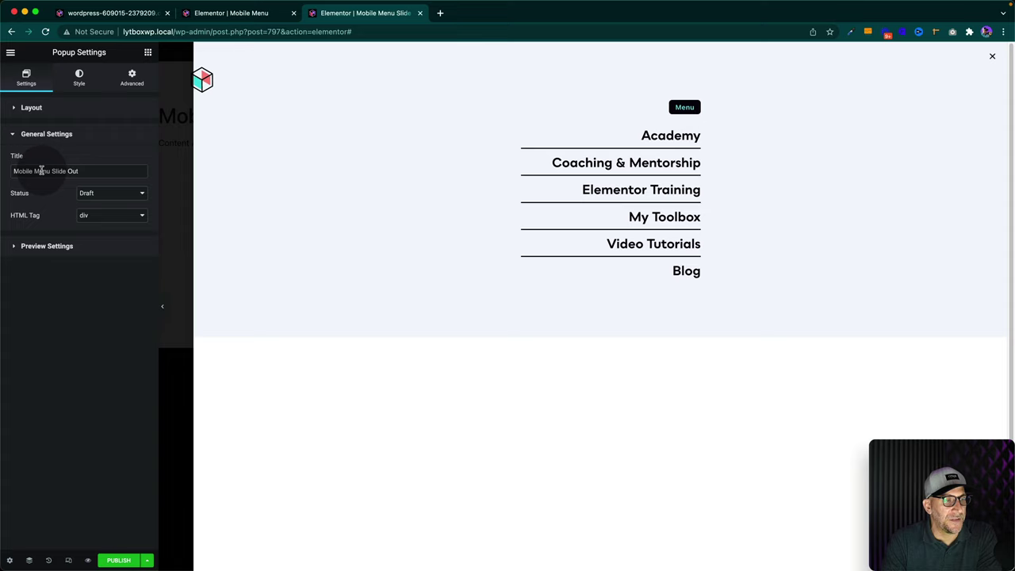
click(38, 246)
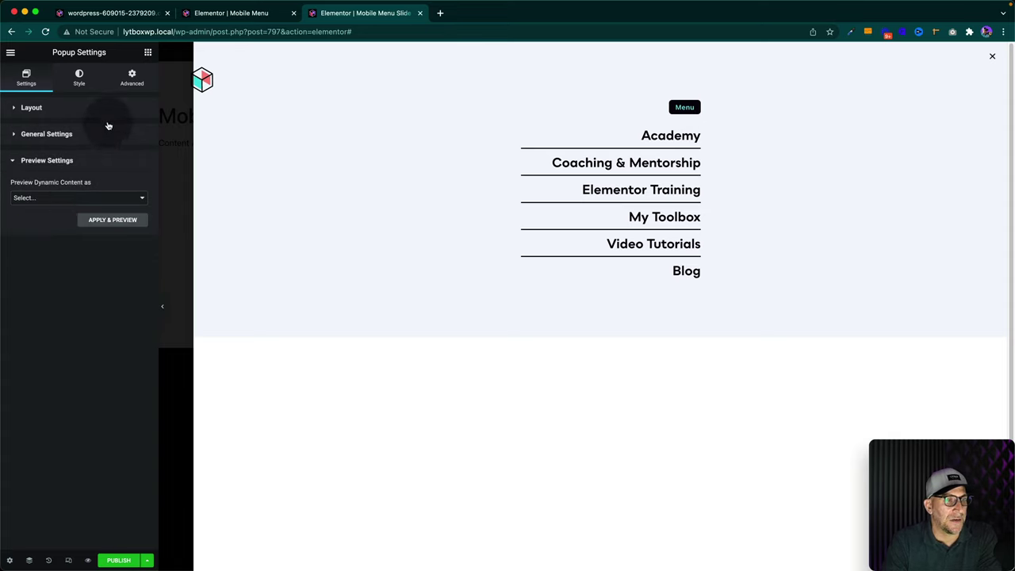
click(79, 79)
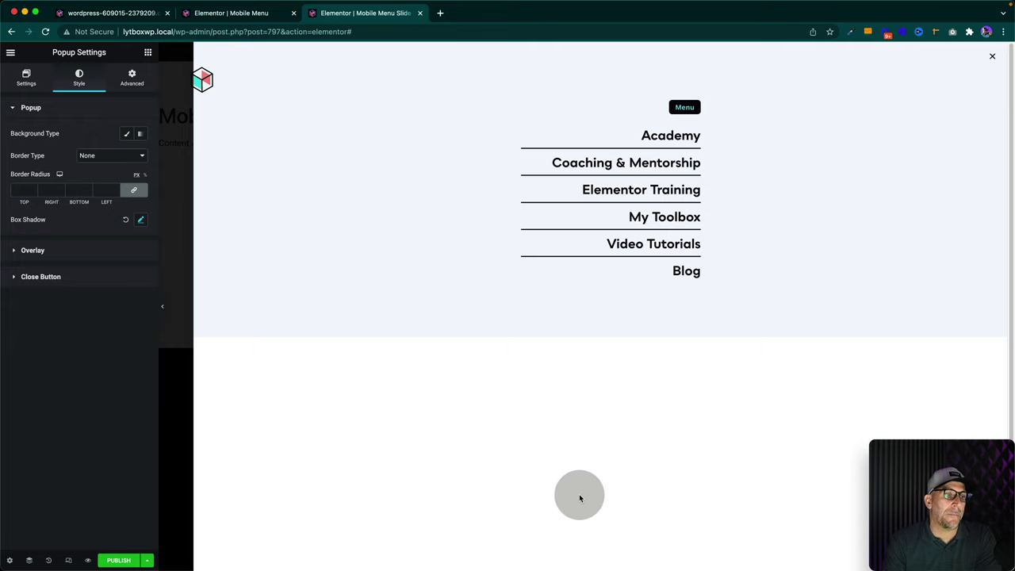
click(123, 134)
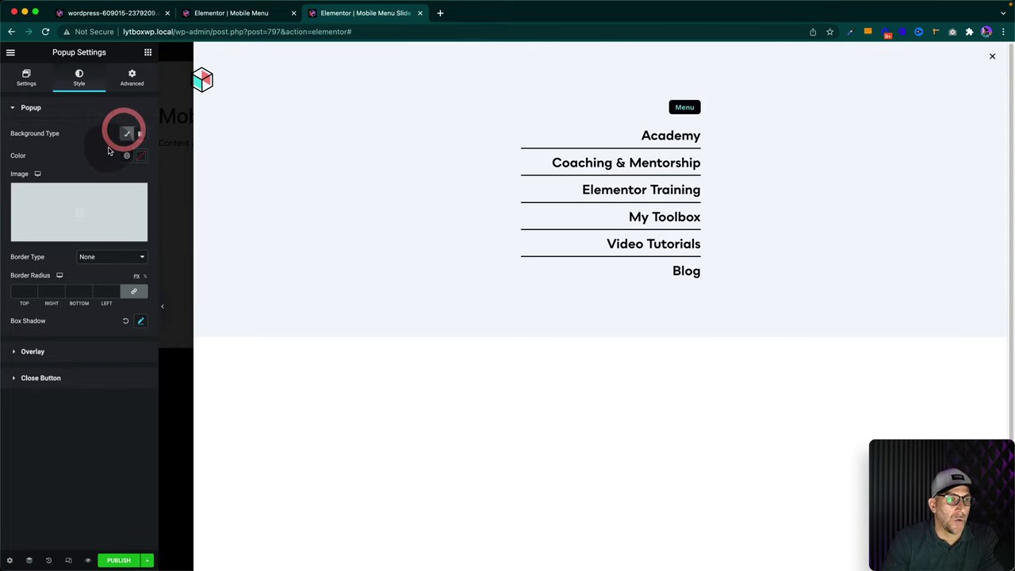
click(126, 155)
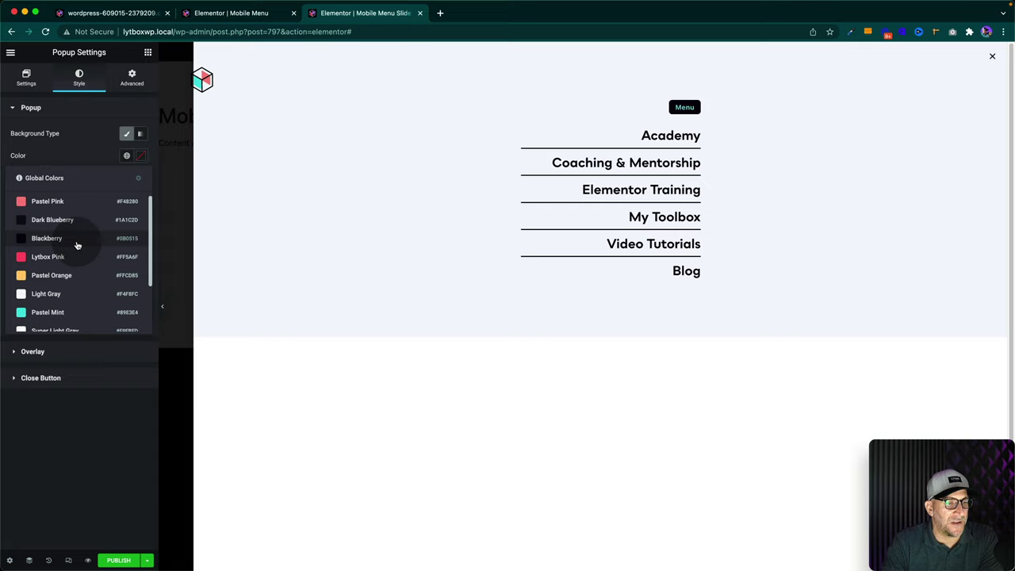
click(46, 295)
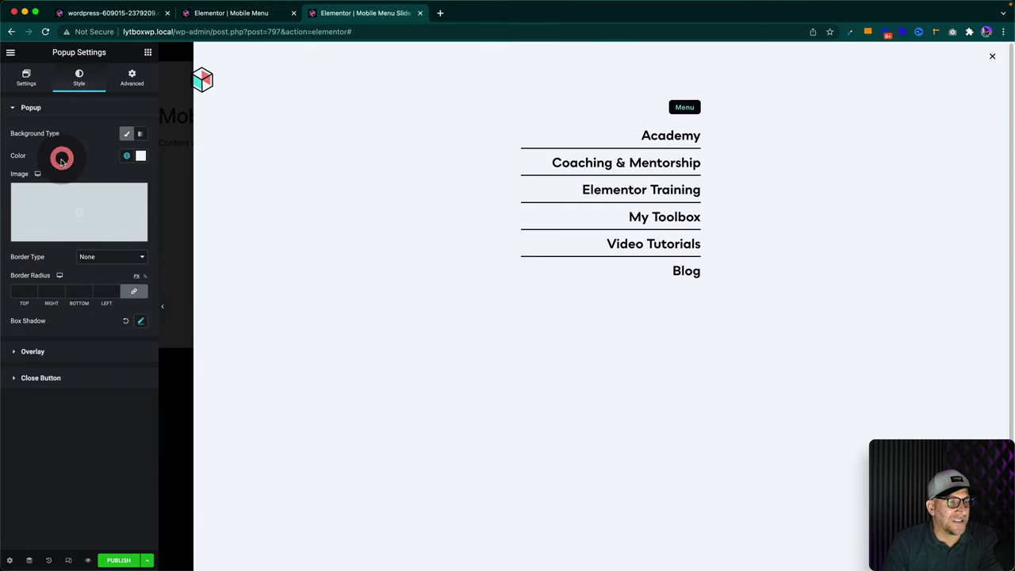
Make the popup overlay colour semi-transparent by lowering its alpha.
click(33, 352)
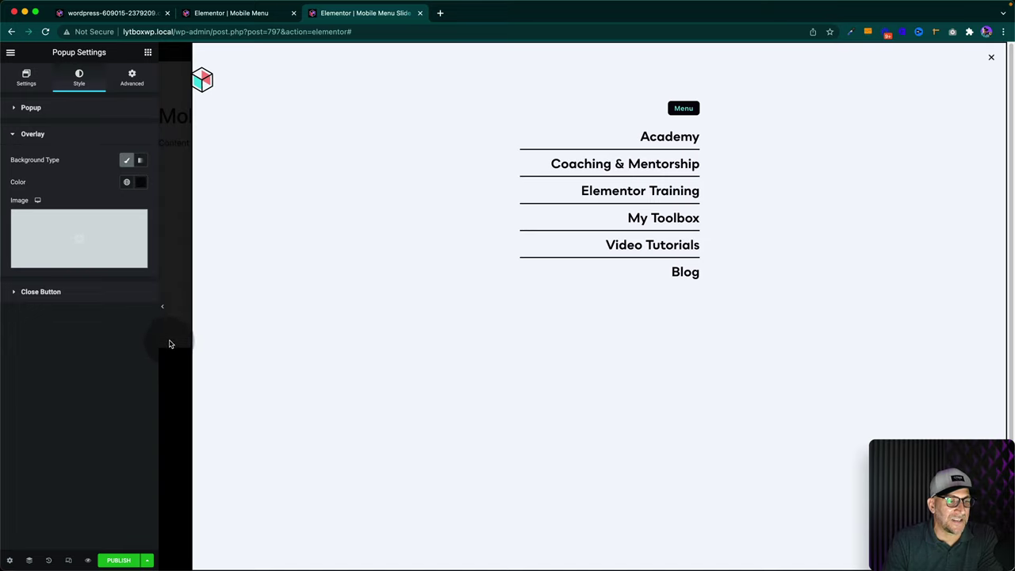
click(142, 185)
drag(116, 328, 44, 328)
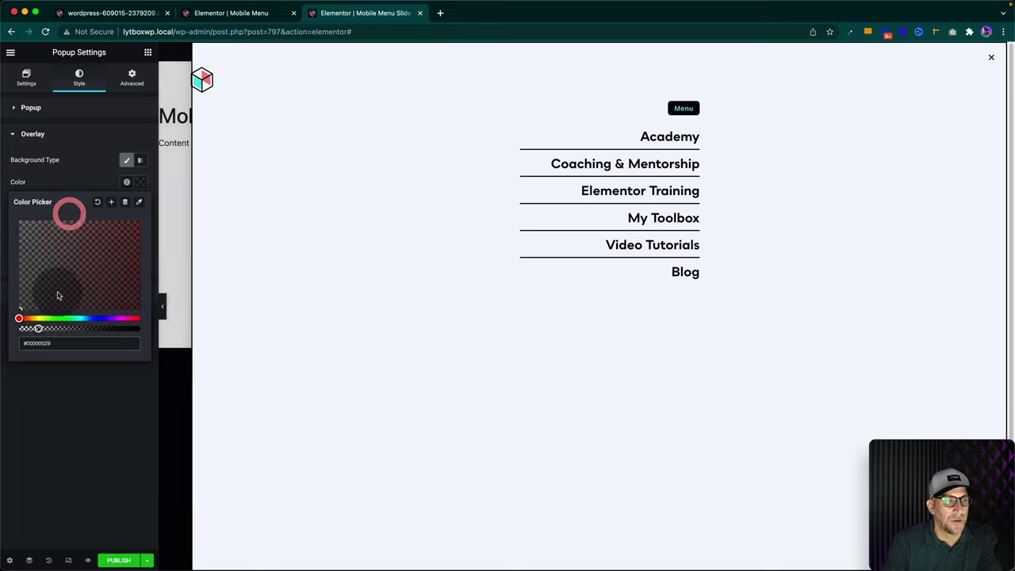
click(76, 166)
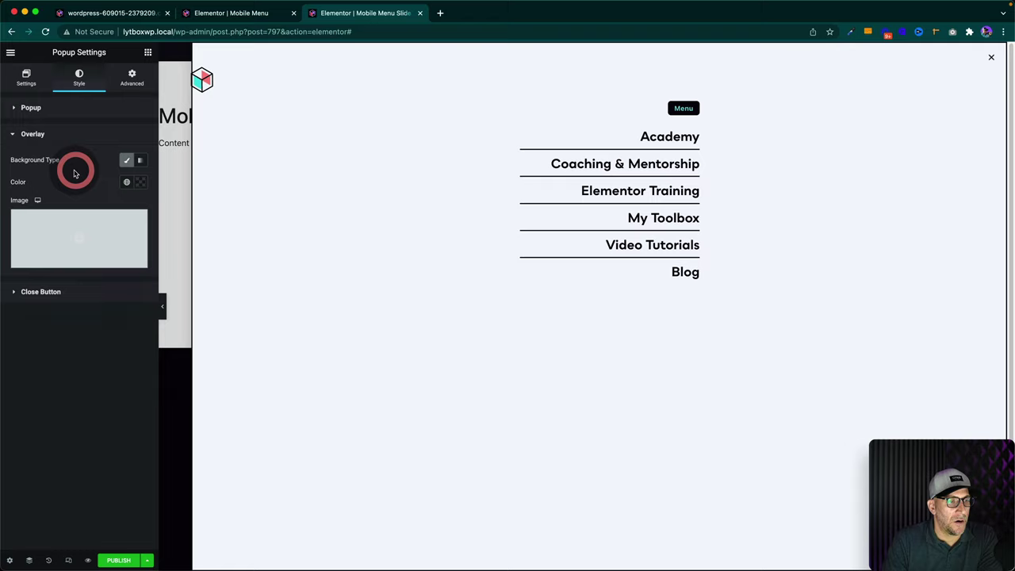
Enlarge the close button to size 36 and colour it with the Blackberry global colour.
click(32, 292)
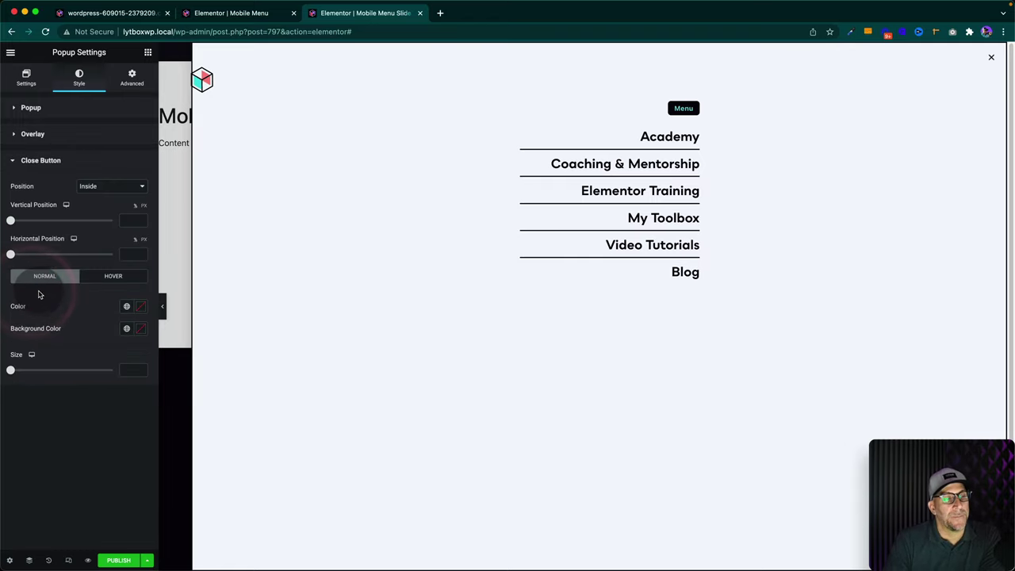
click(992, 60)
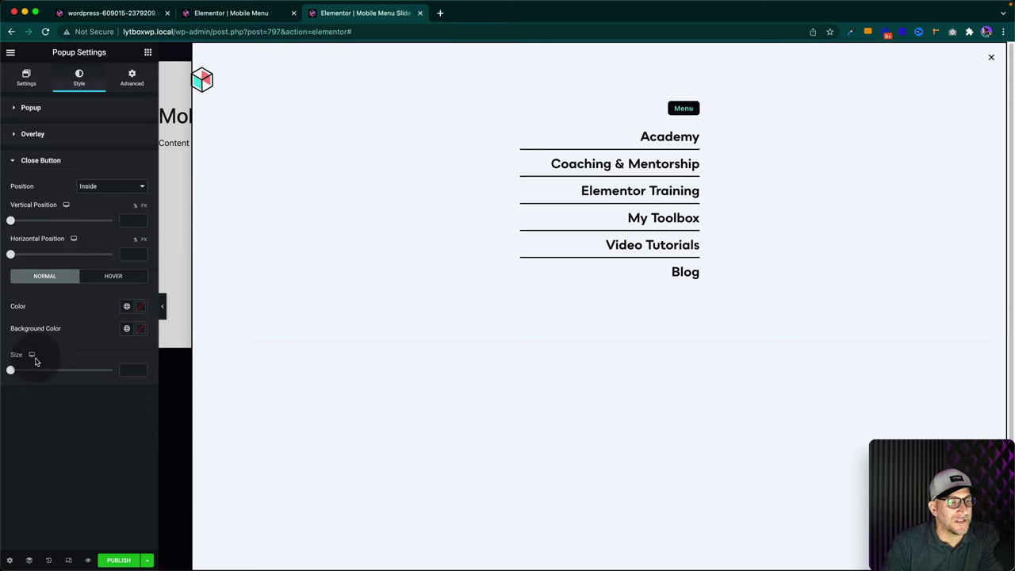
drag(18, 371, 36, 372)
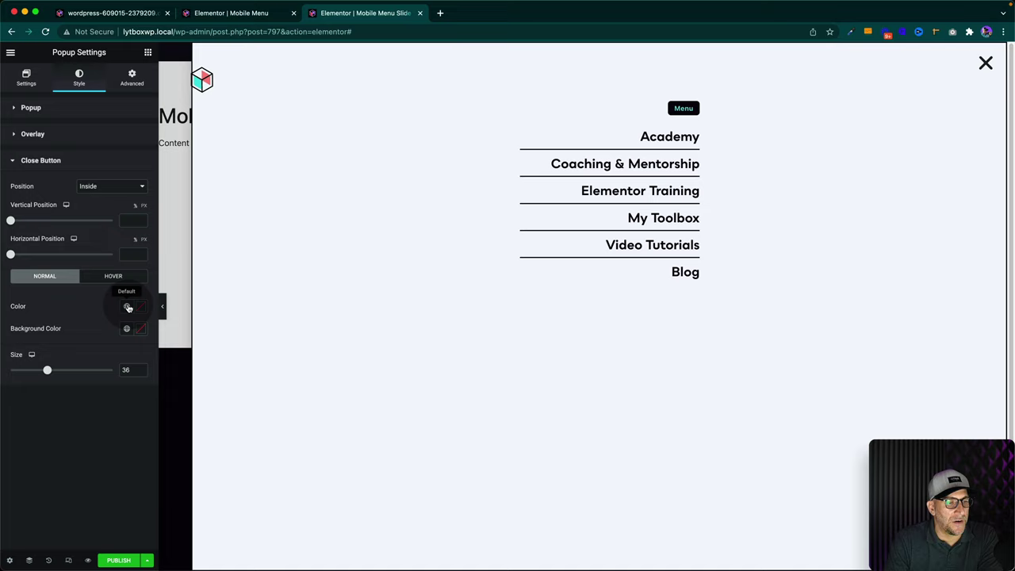
click(127, 306)
click(64, 355)
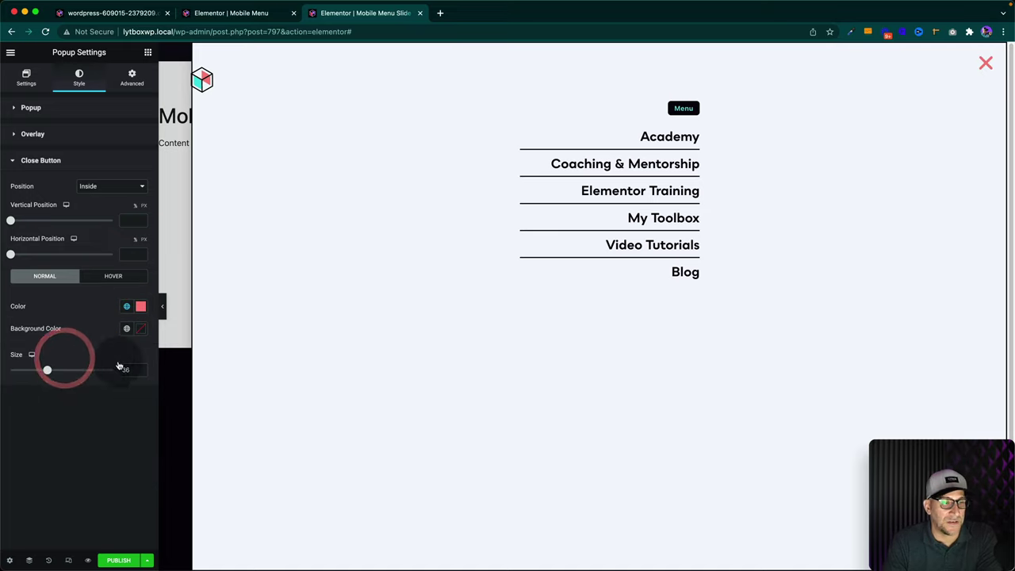
click(127, 306)
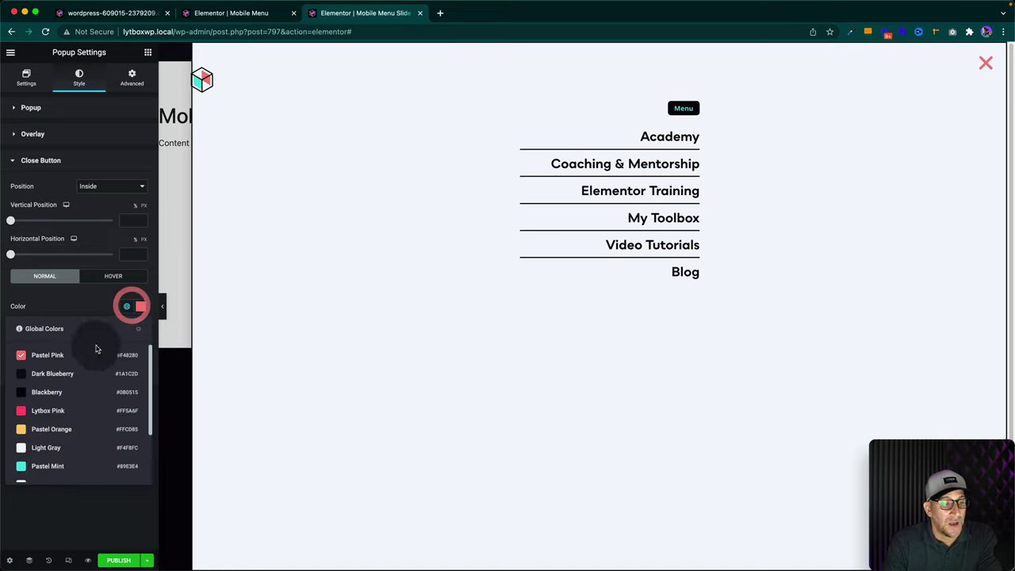
click(68, 393)
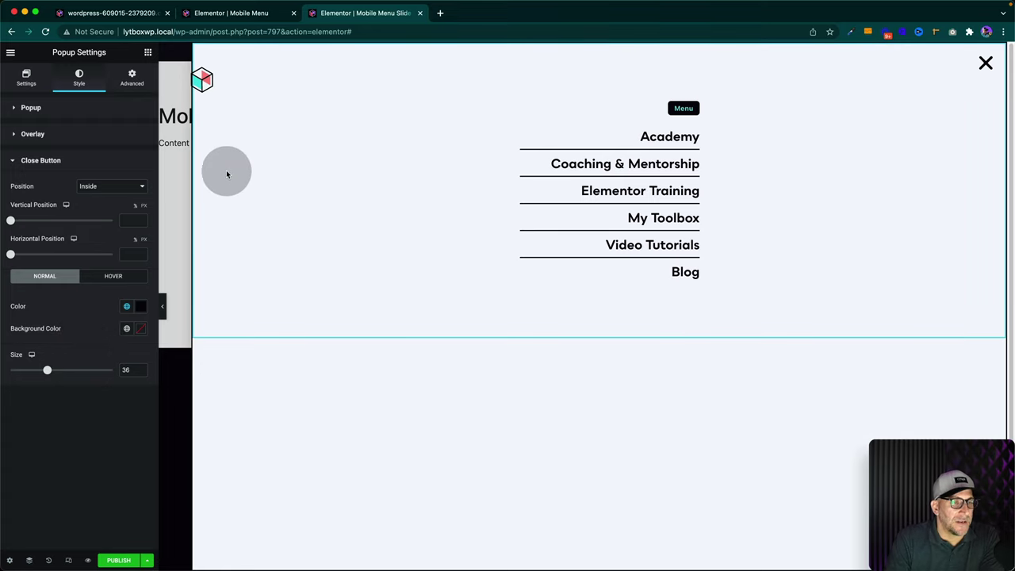
Publish the Mobile Menu Slide Out popup with Save & Close, adding no display conditions.
click(125, 77)
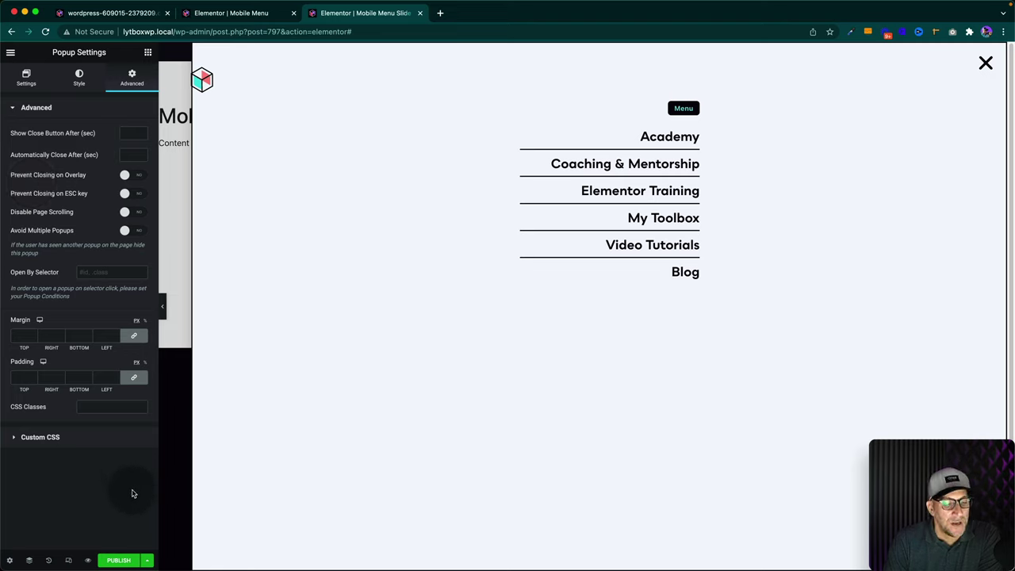
click(118, 560)
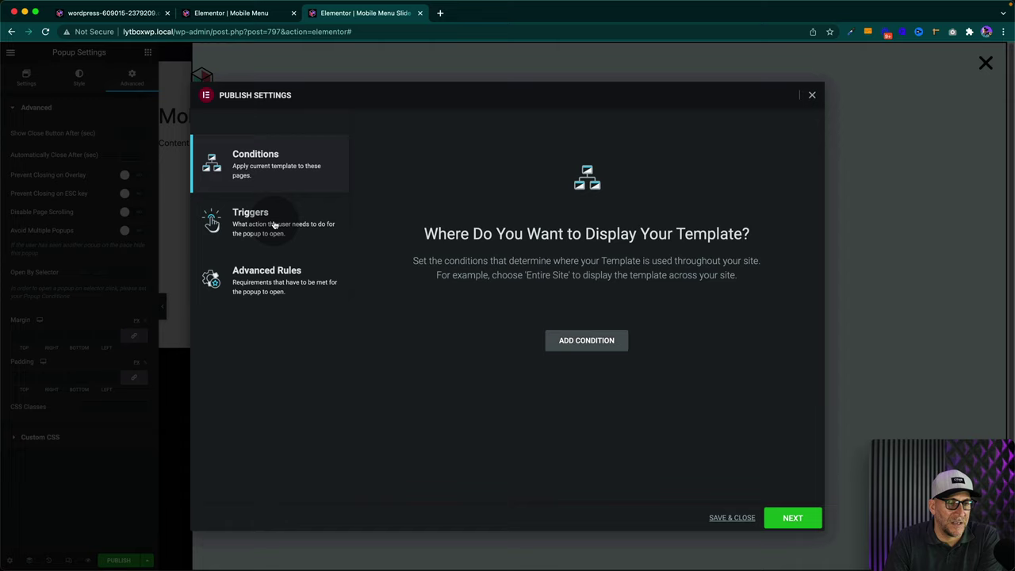
click(729, 518)
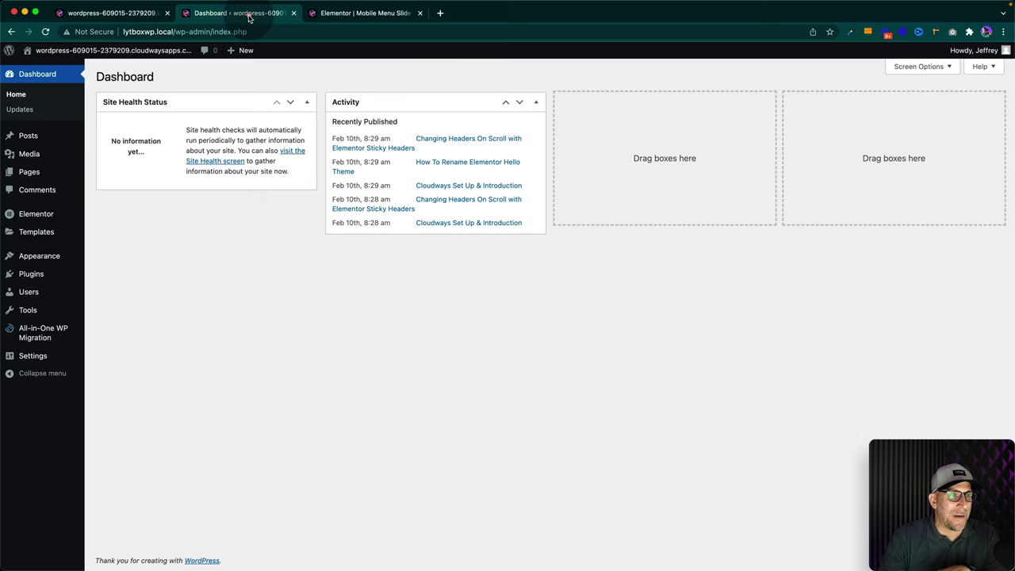
Open the Light Header template in Elementor from Templates > Theme Builder.
mouse_move(44, 233)
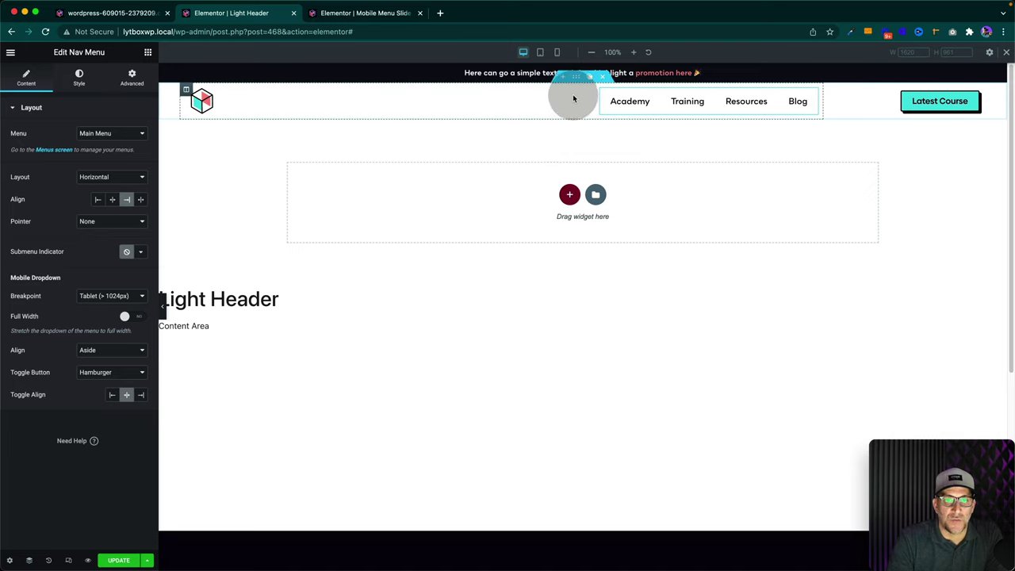
Add a two-column section below the header's navigation row and make it Full Width.
click(577, 77)
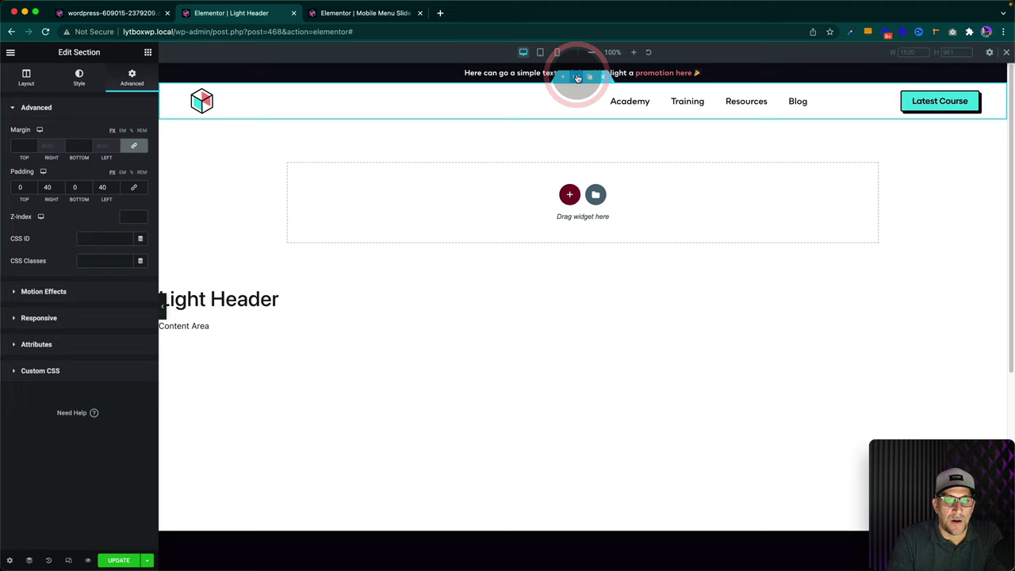
click(570, 194)
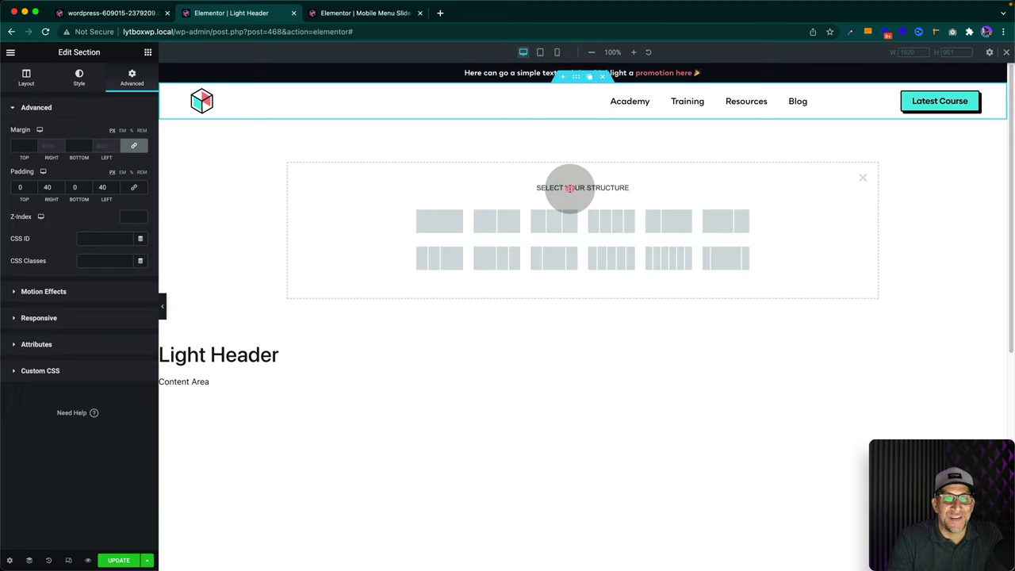
click(488, 219)
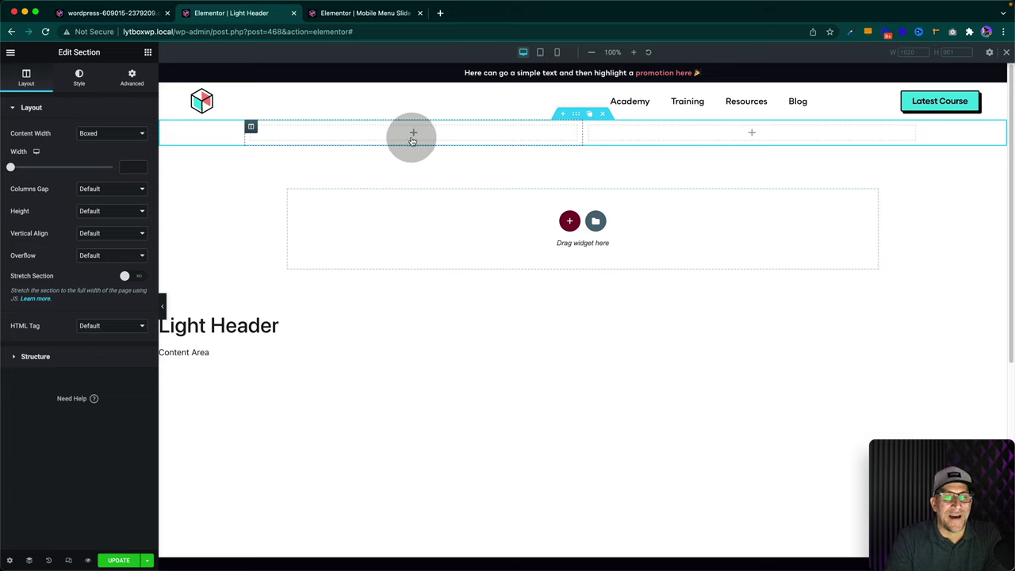
mouse_move(574, 117)
mouse_down()
mouse_move(417, 130)
mouse_move(572, 117)
mouse_up()
click(578, 116)
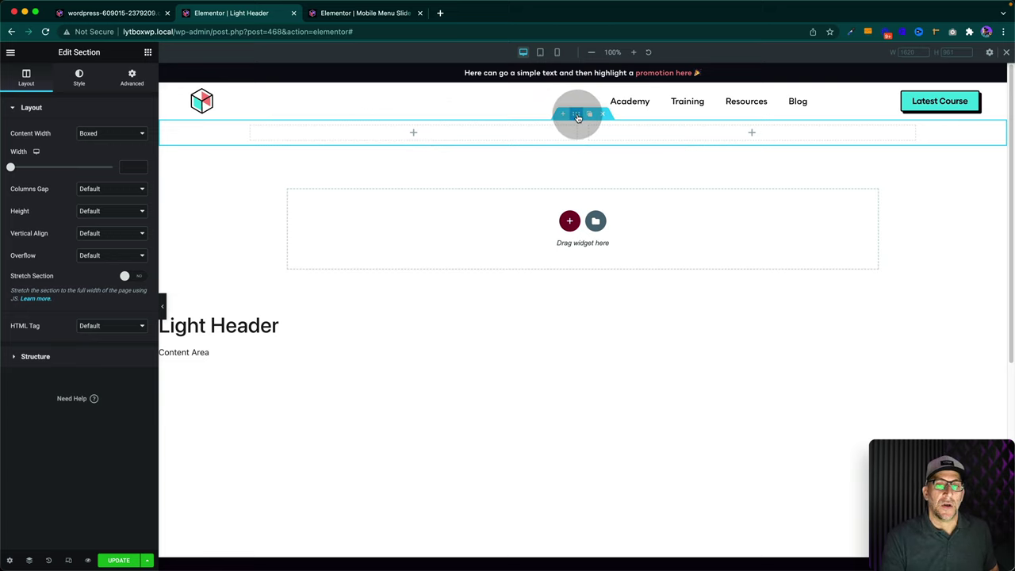
drag(576, 117, 602, 116)
click(576, 116)
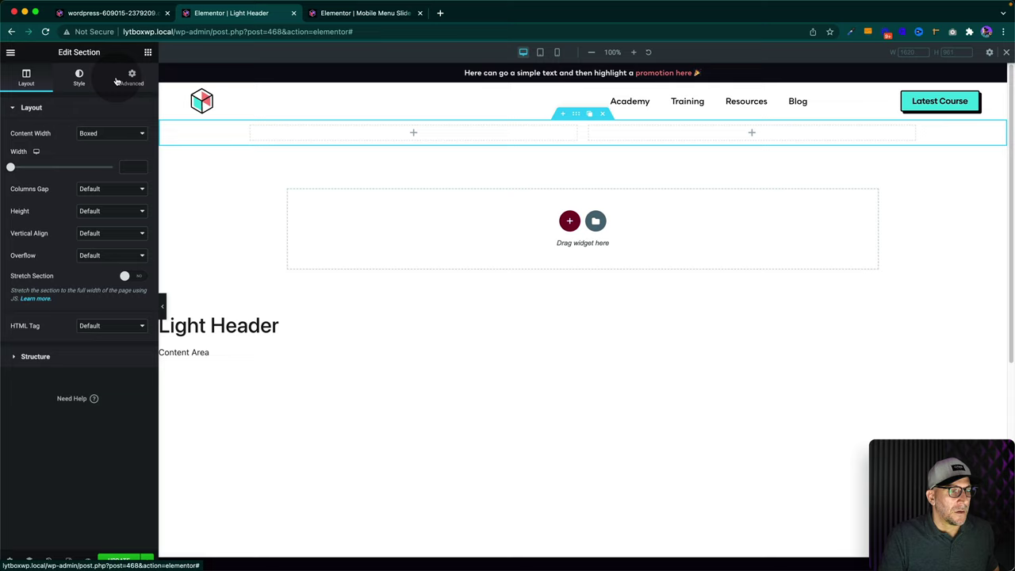
click(96, 133)
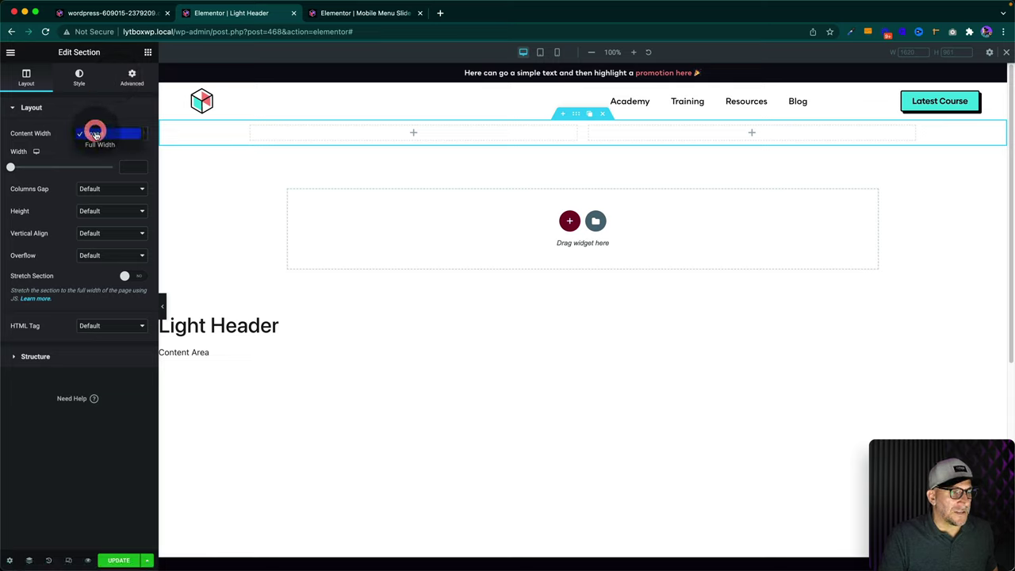
click(99, 144)
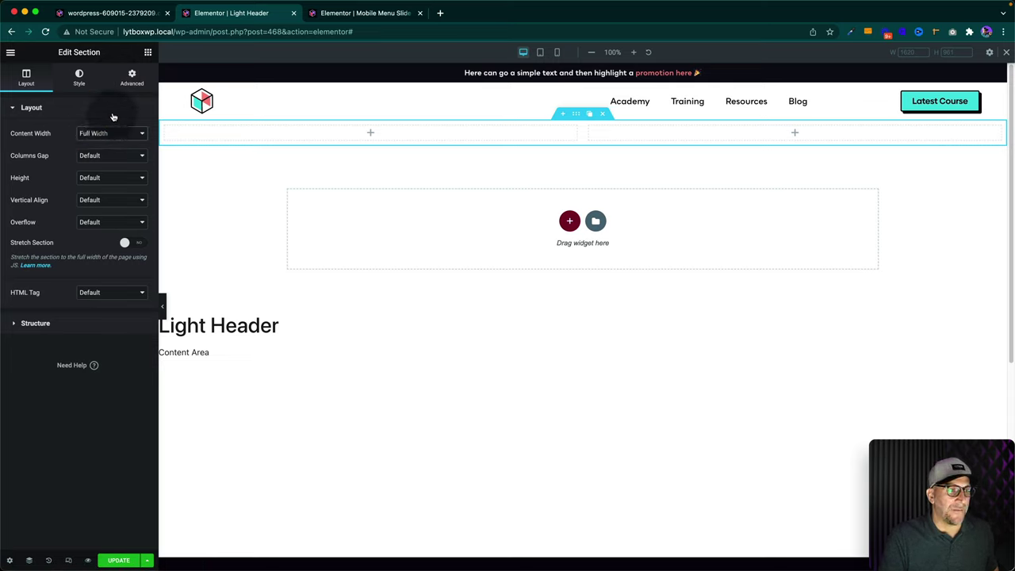
Unlink the section's padding, set left padding to 12 and slightly raise the right padding.
click(113, 108)
click(132, 78)
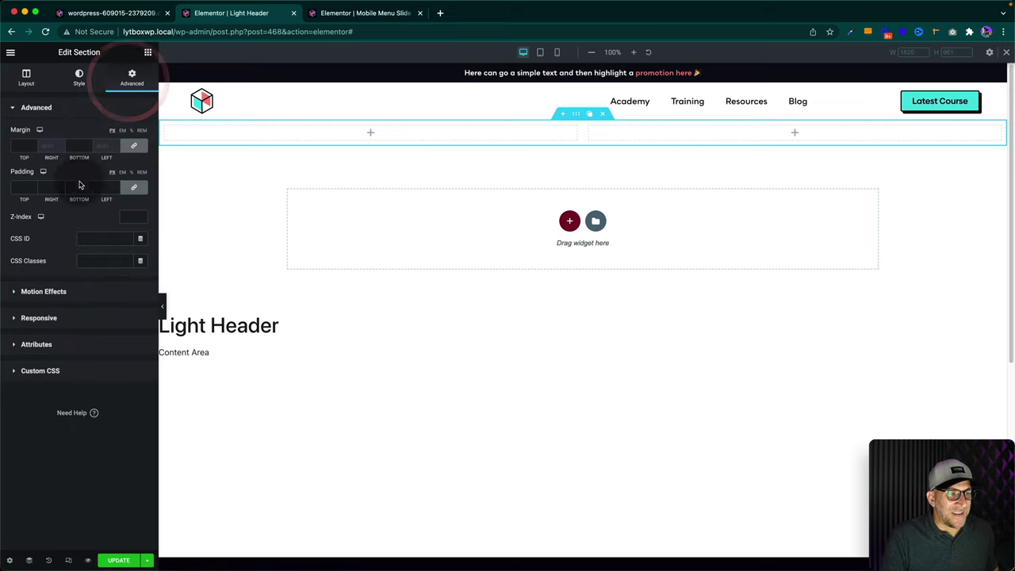
click(190, 111)
click(167, 132)
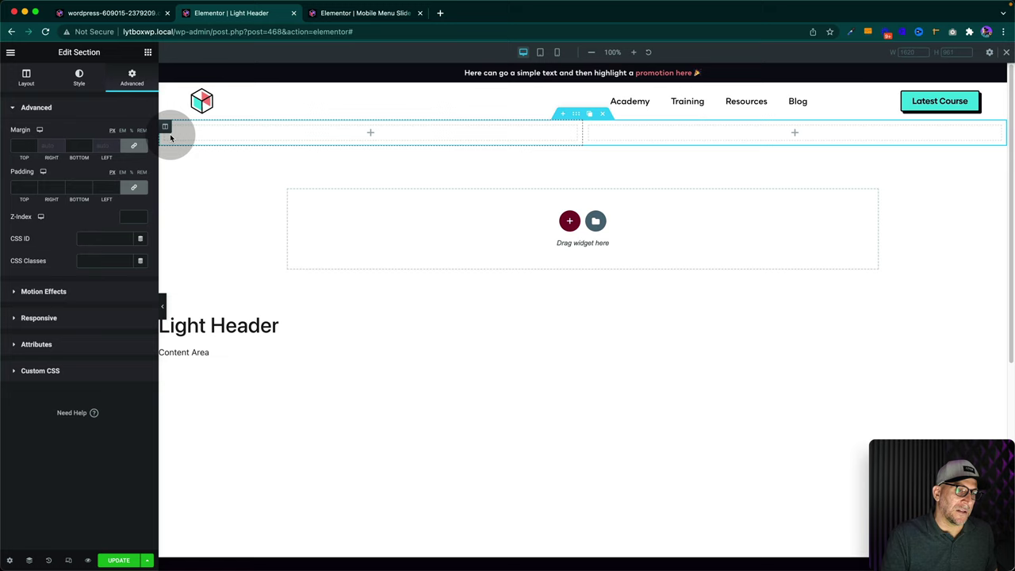
click(122, 173)
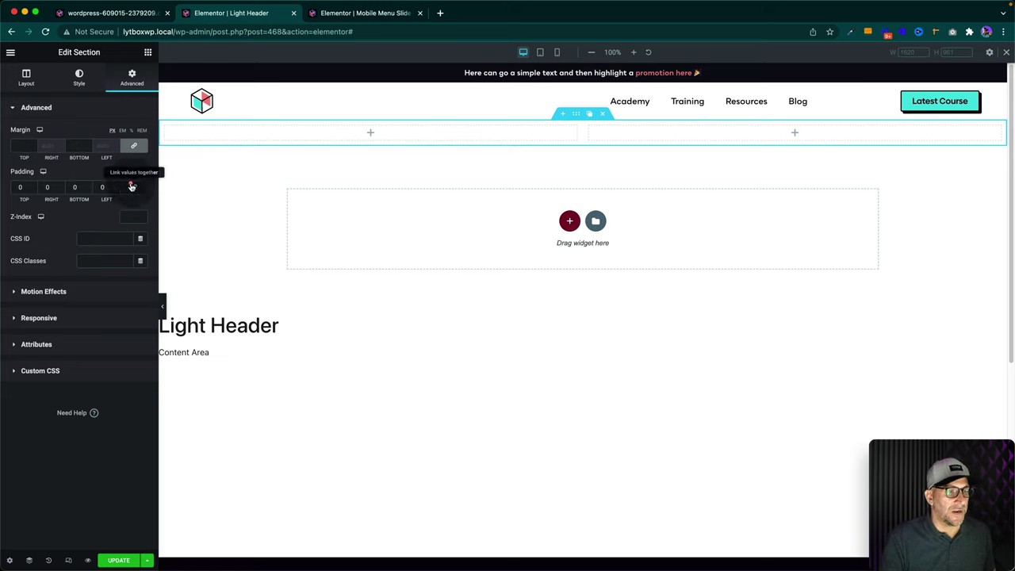
click(132, 186)
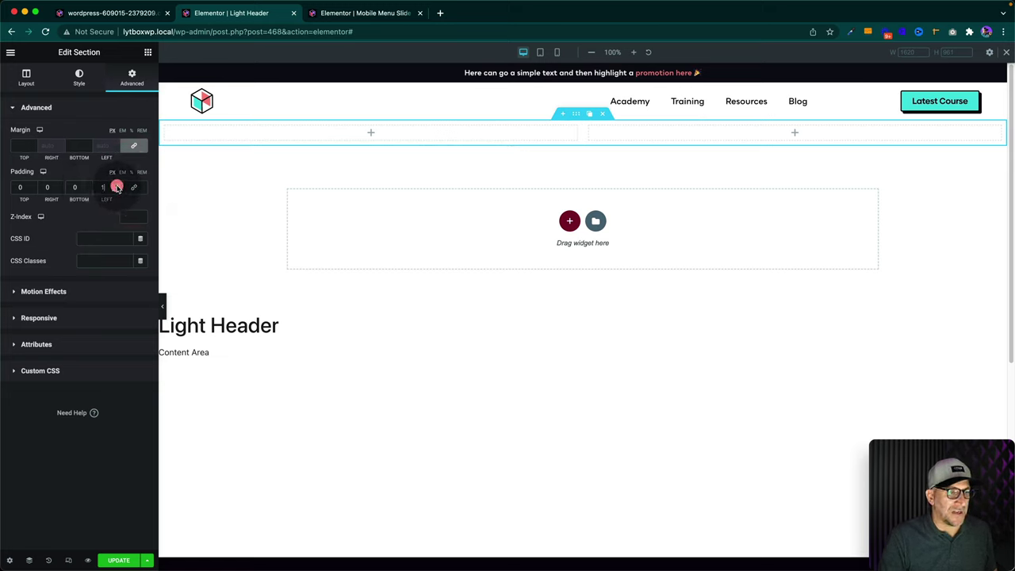
text(10)
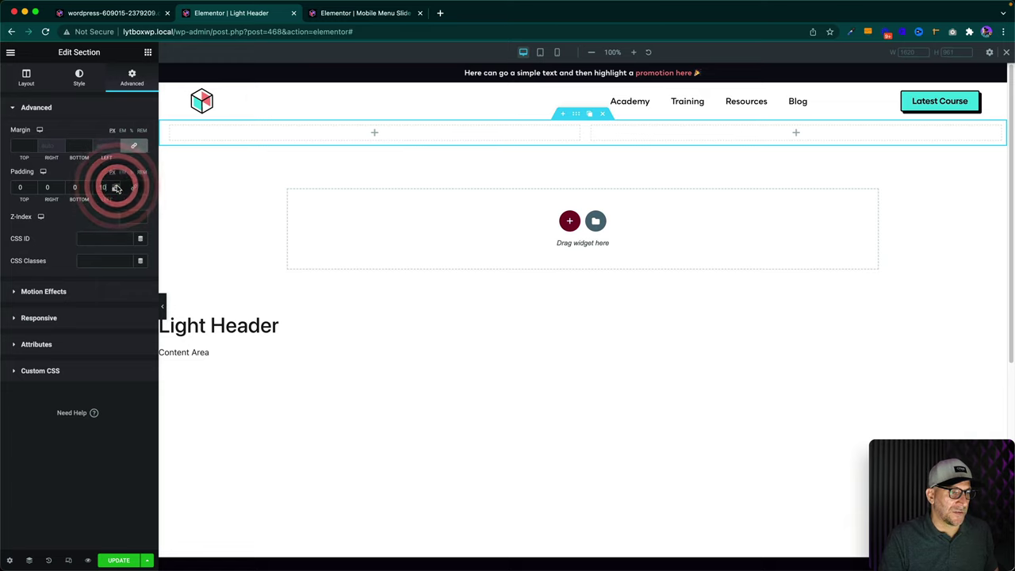
click(116, 184)
click(116, 185)
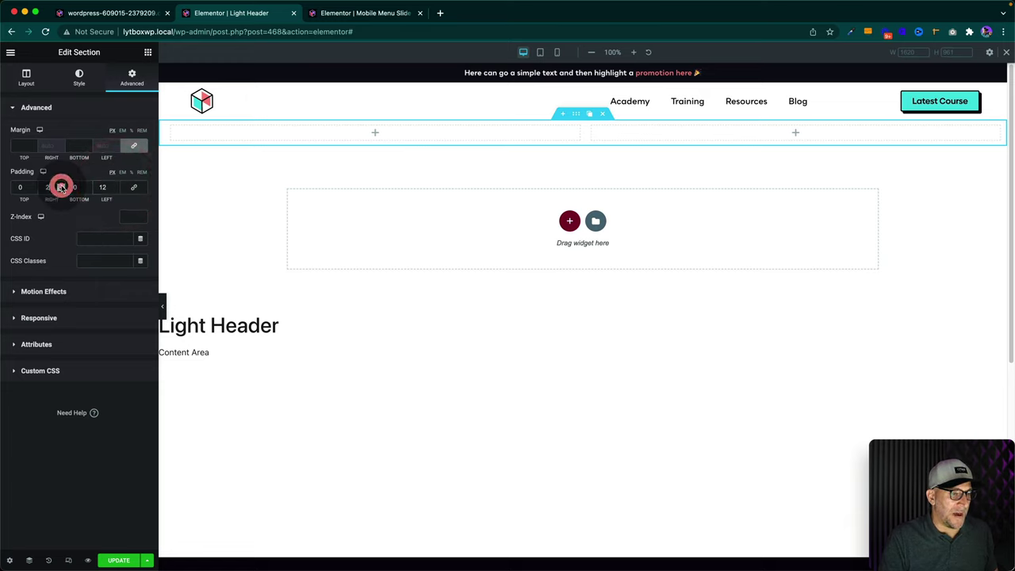
click(61, 184)
click(61, 185)
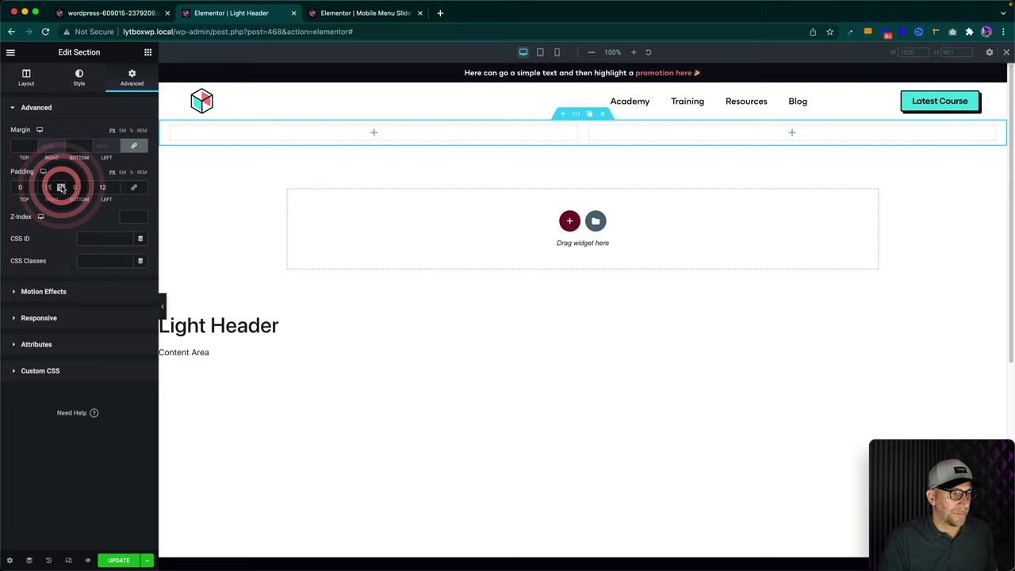
Add the cube logo image to the left column at Full size, aligned left.
click(213, 132)
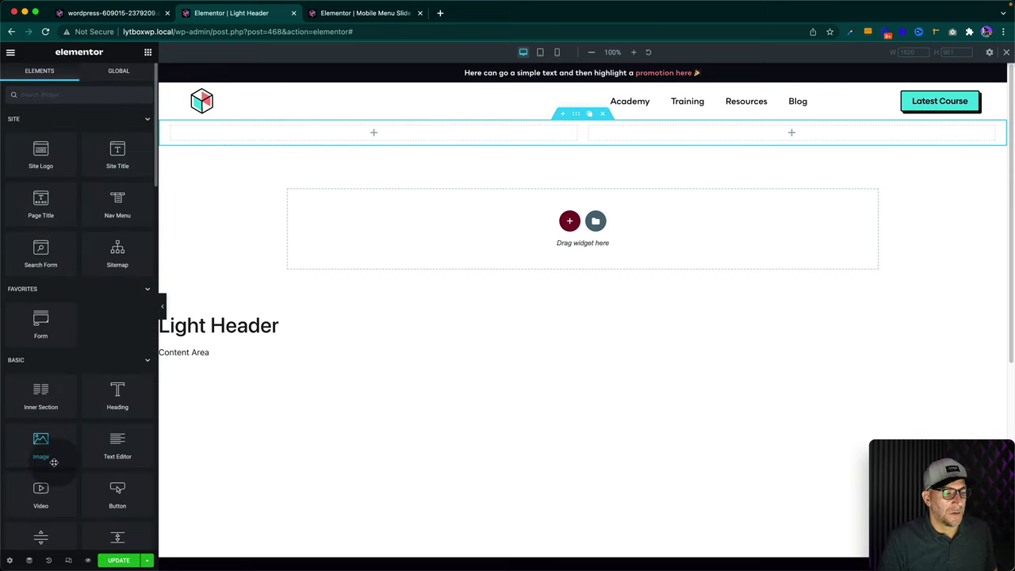
drag(54, 458, 313, 136)
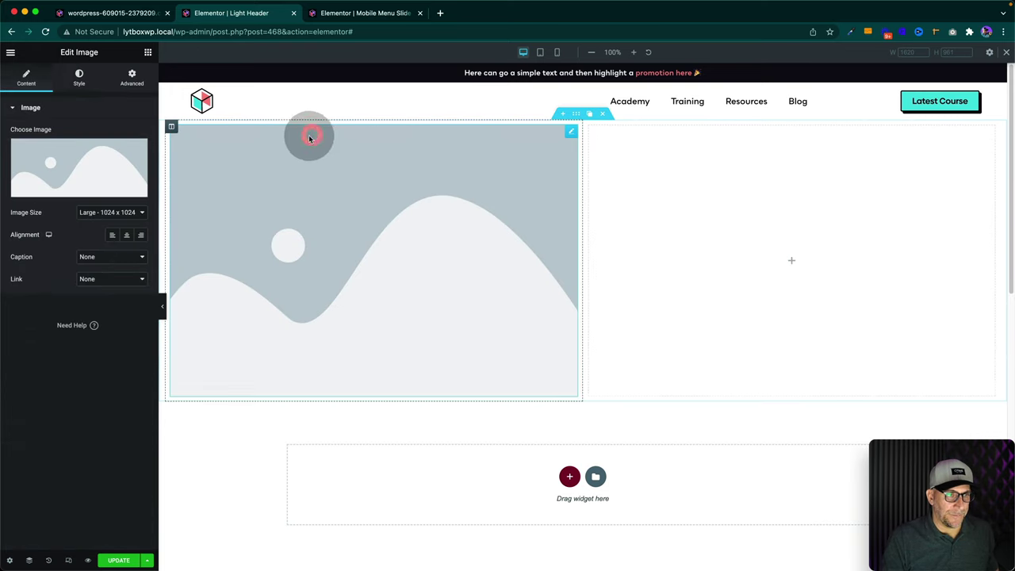
click(63, 161)
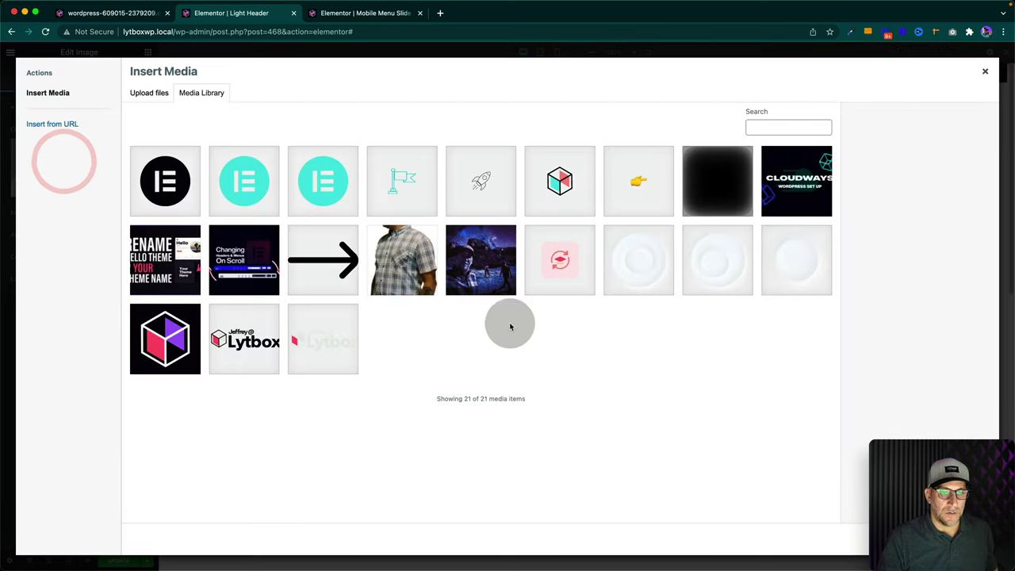
click(559, 182)
double_click(559, 182)
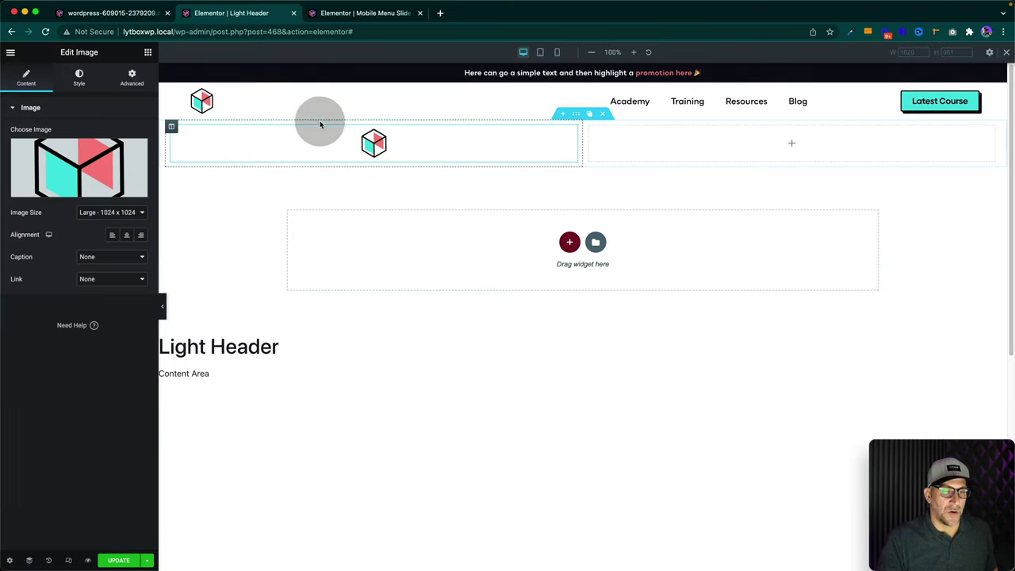
click(100, 212)
click(92, 250)
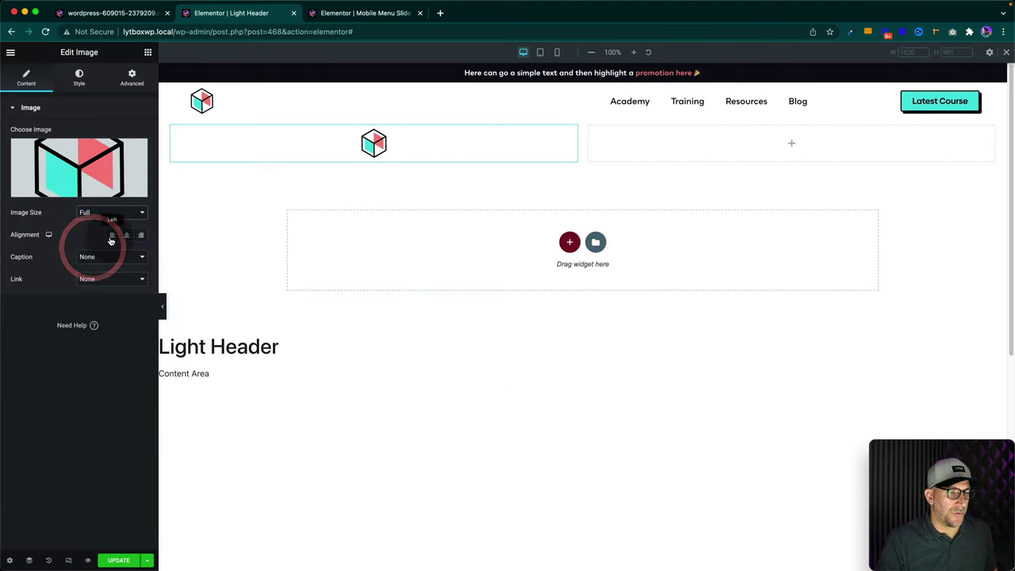
click(112, 235)
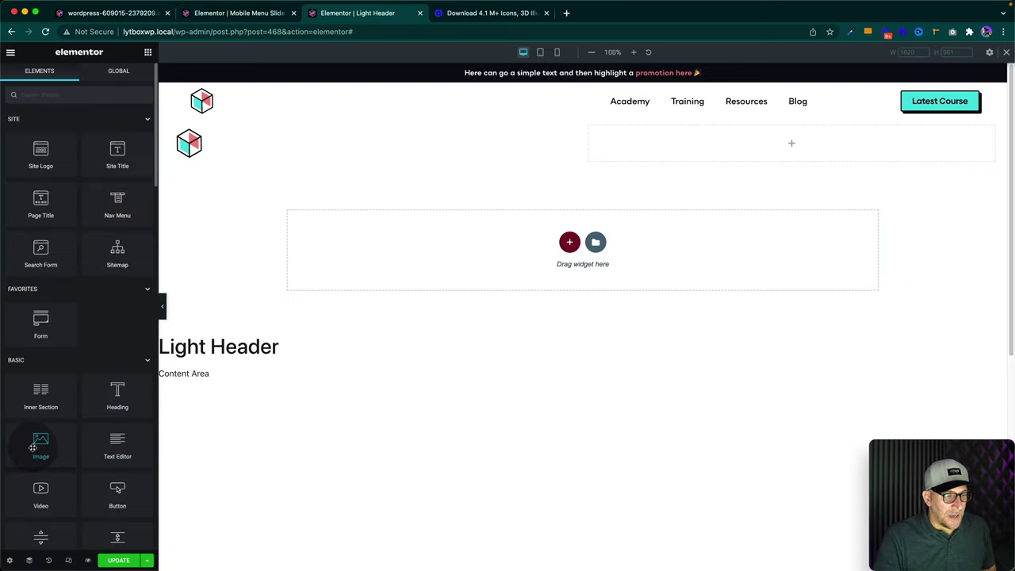
Add an Image widget with hamburger.svg to the right header column.
drag(33, 446, 745, 150)
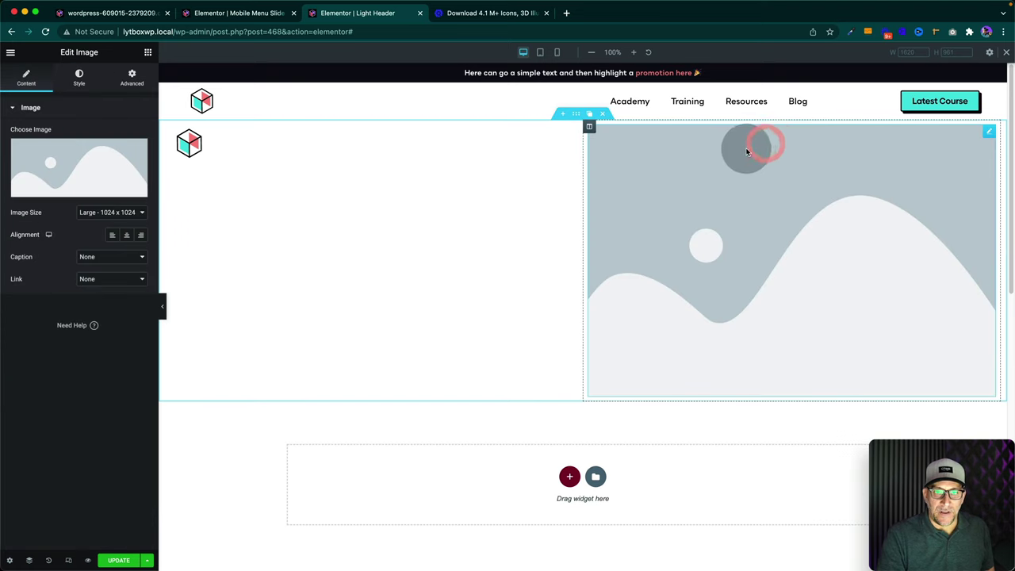
click(73, 166)
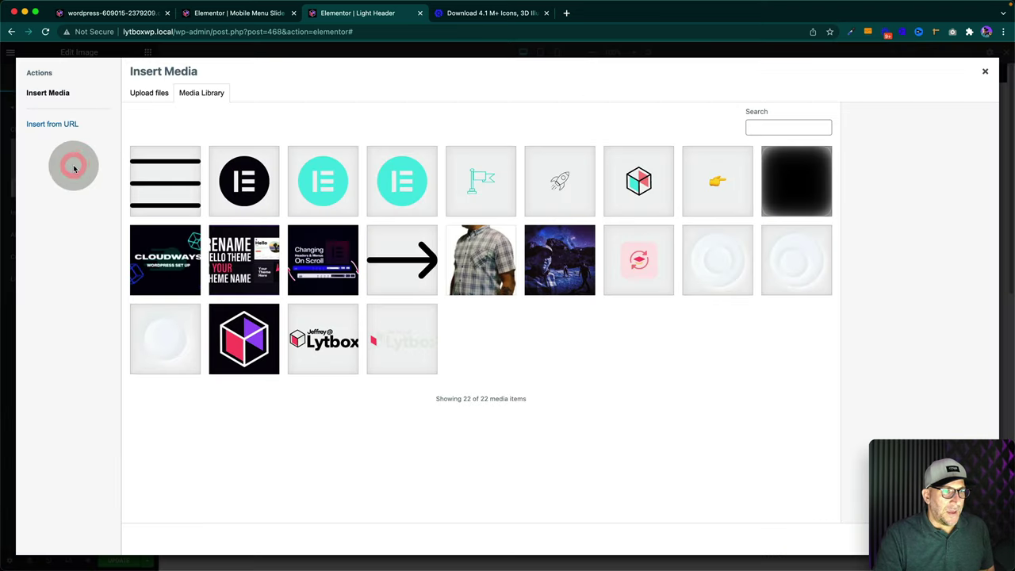
click(180, 198)
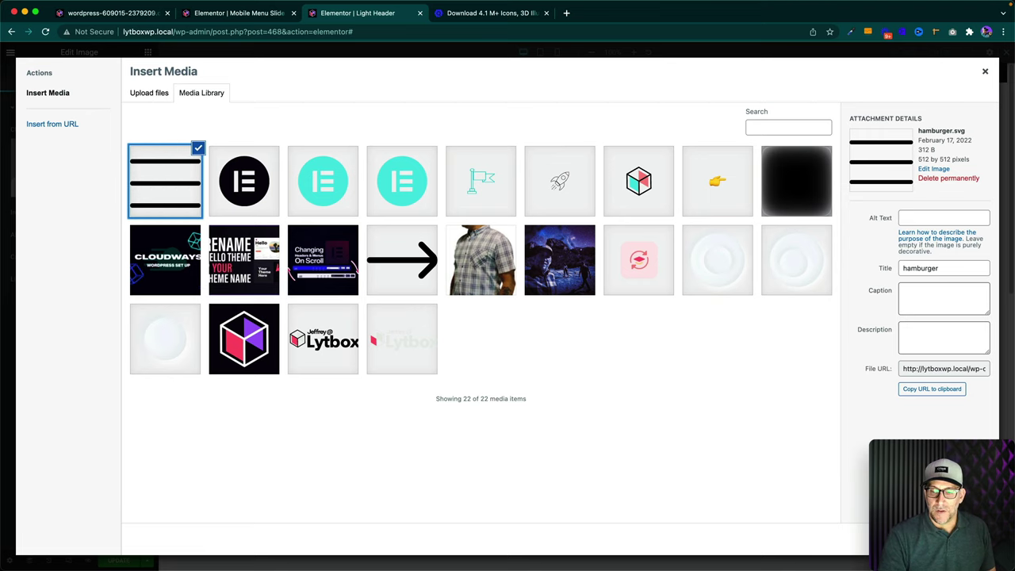
click(959, 539)
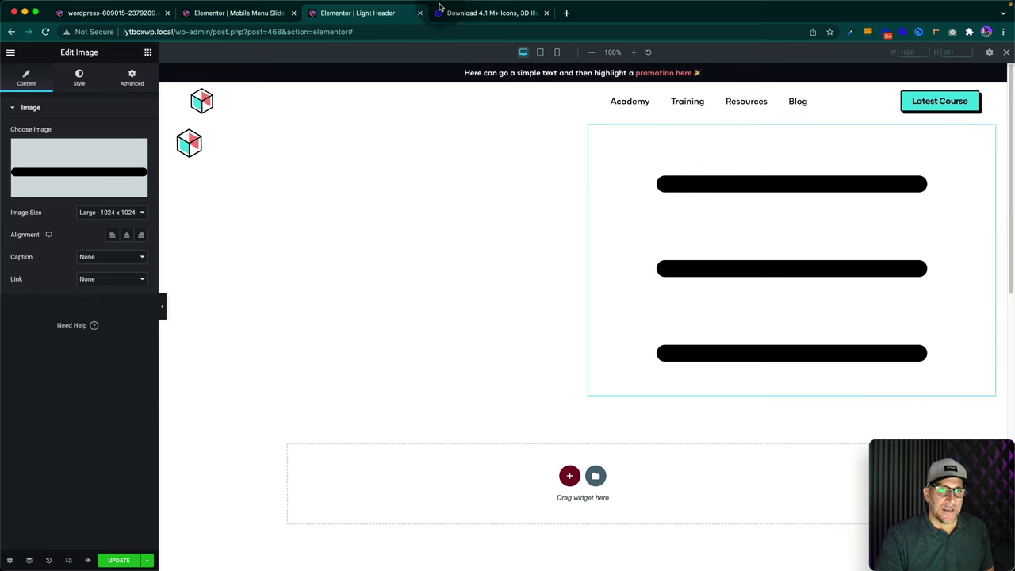
click(468, 14)
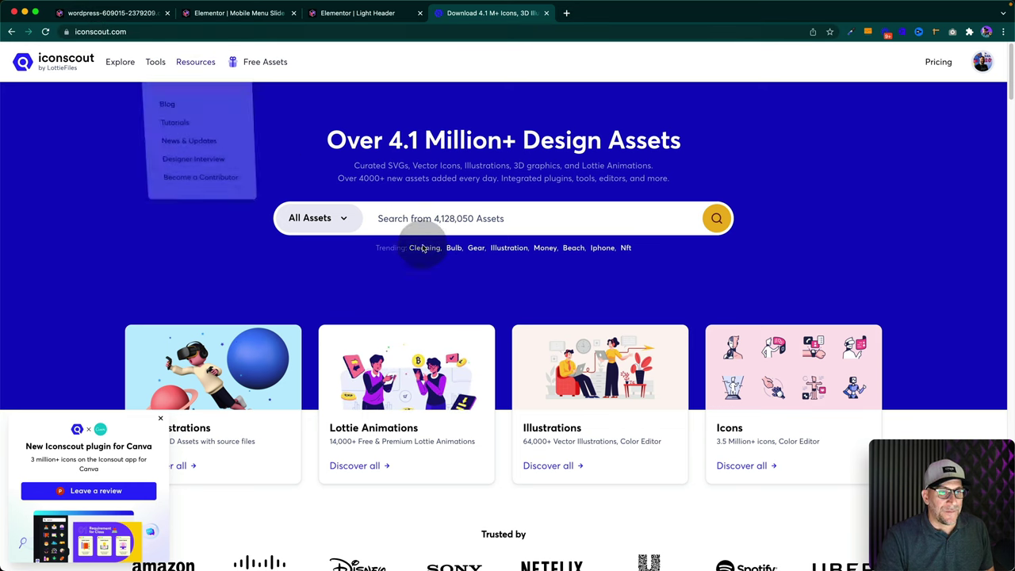
Search Iconscout for 'menu' and scroll down to the icon results.
click(416, 217)
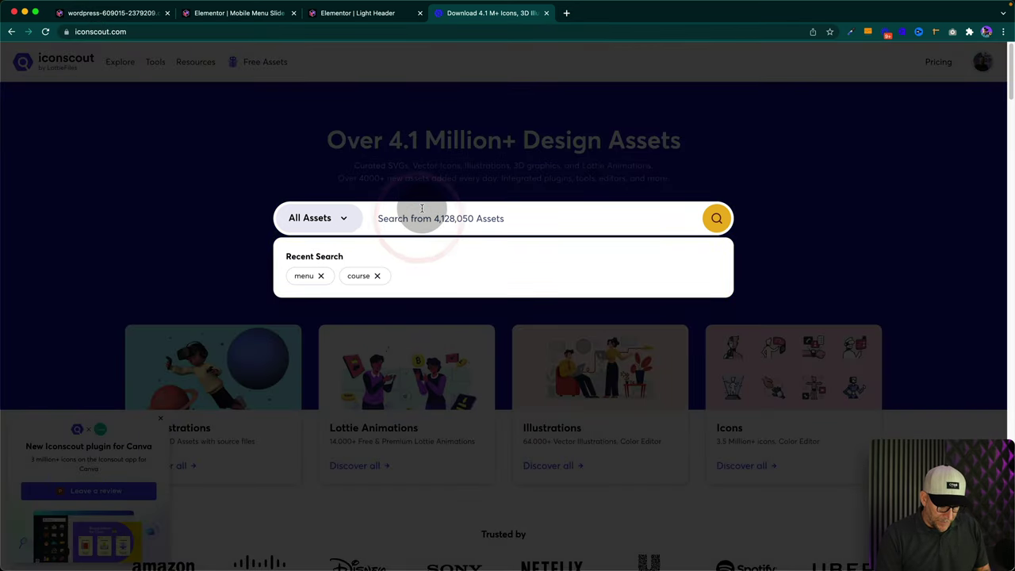
text(menu)
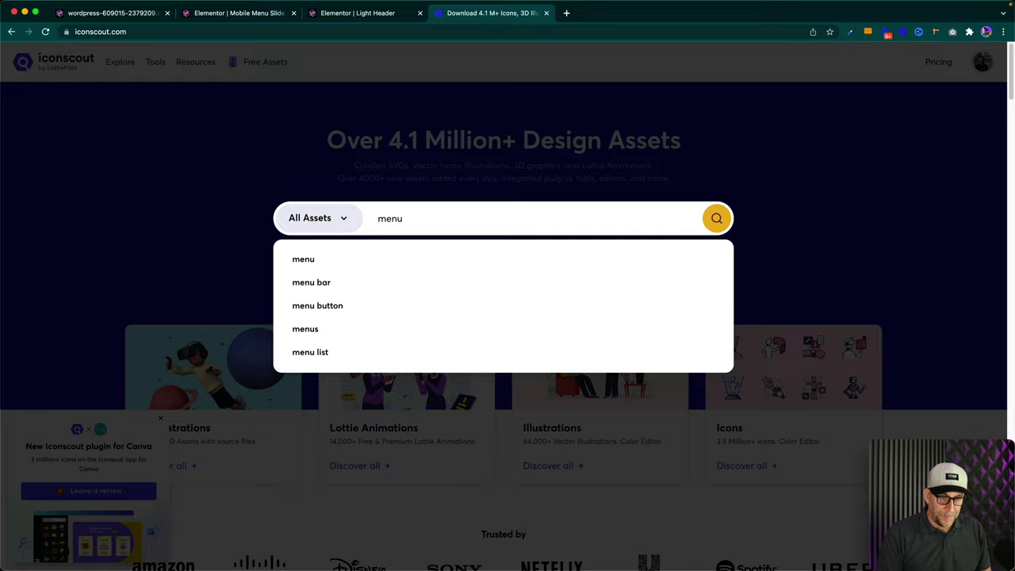
key(Return)
scroll(623, 319, down, 10)
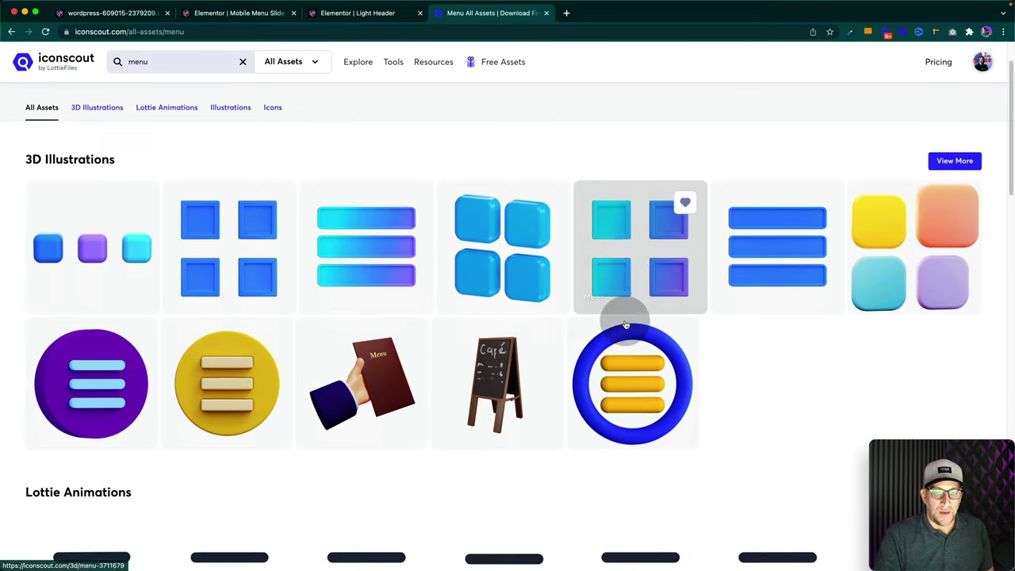
scroll(624, 319, down, 7)
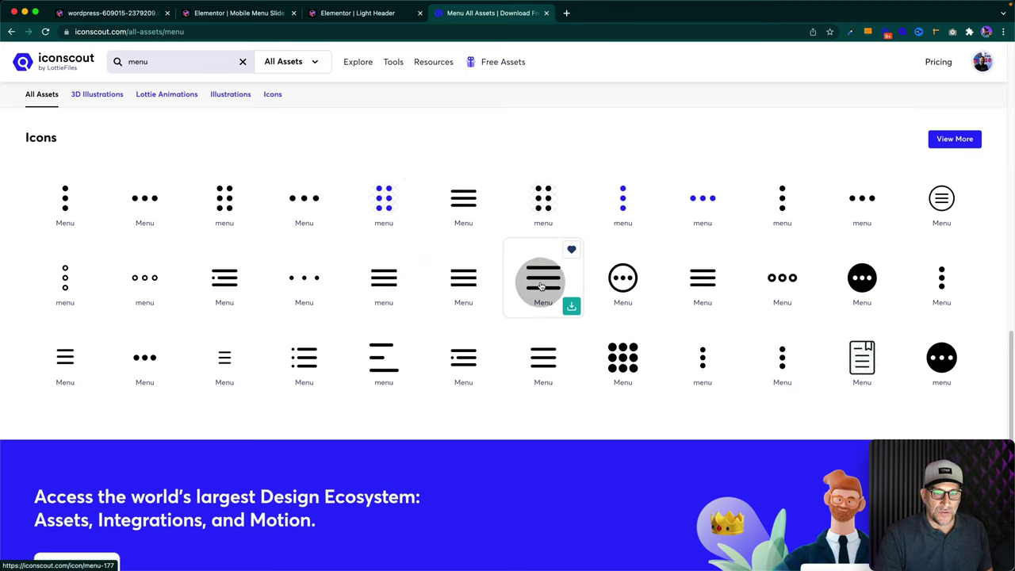
Download the hamburger menu icon as SVG, saving it as menu (1).svg.
click(568, 305)
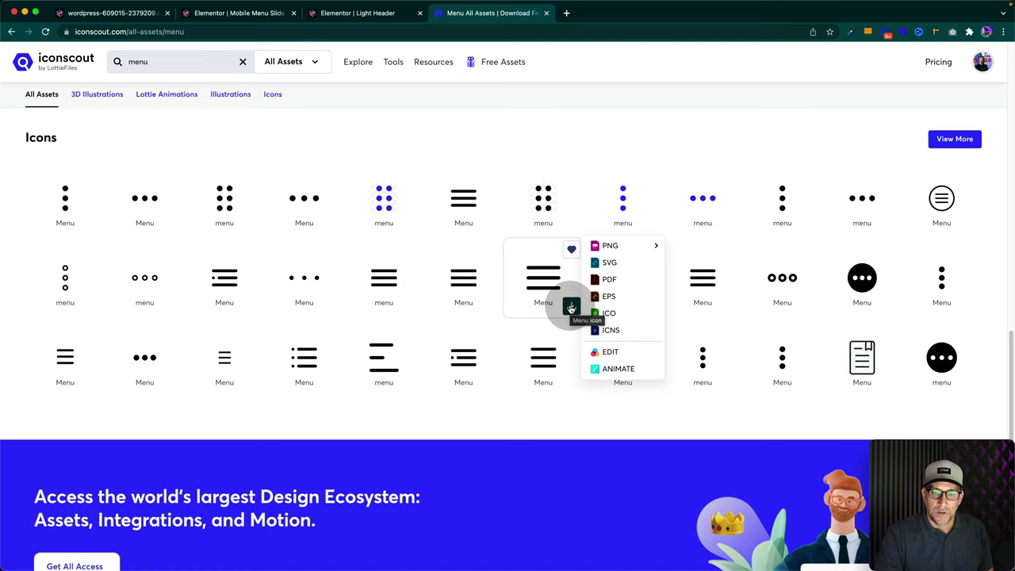
click(604, 272)
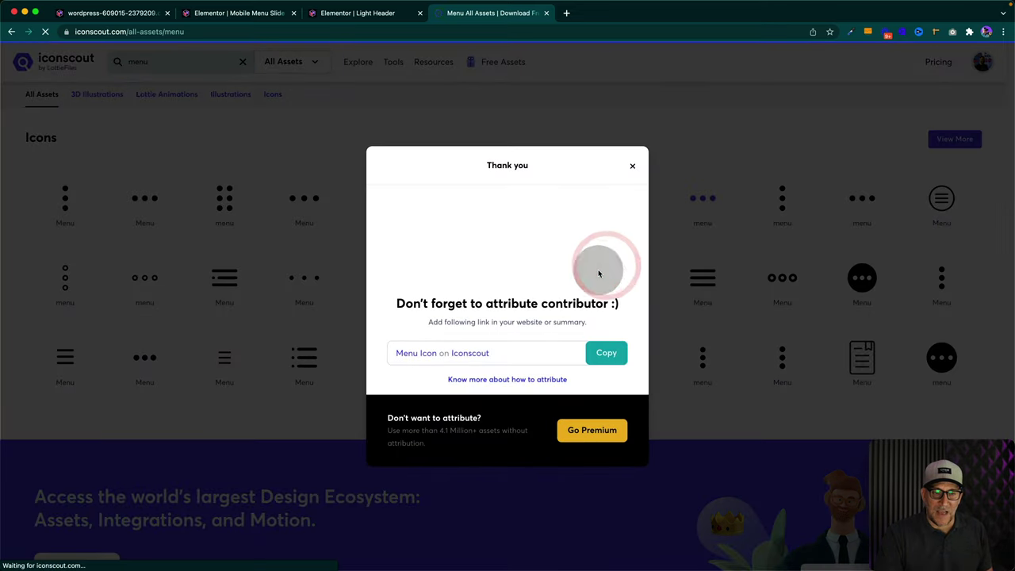
click(689, 386)
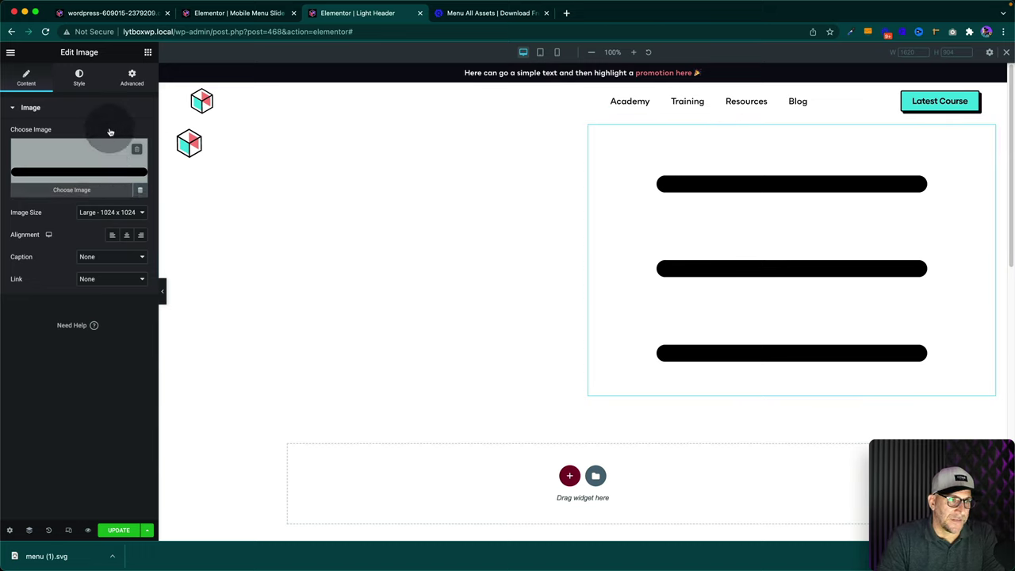
Shrink the hamburger image width to 36 px.
click(79, 76)
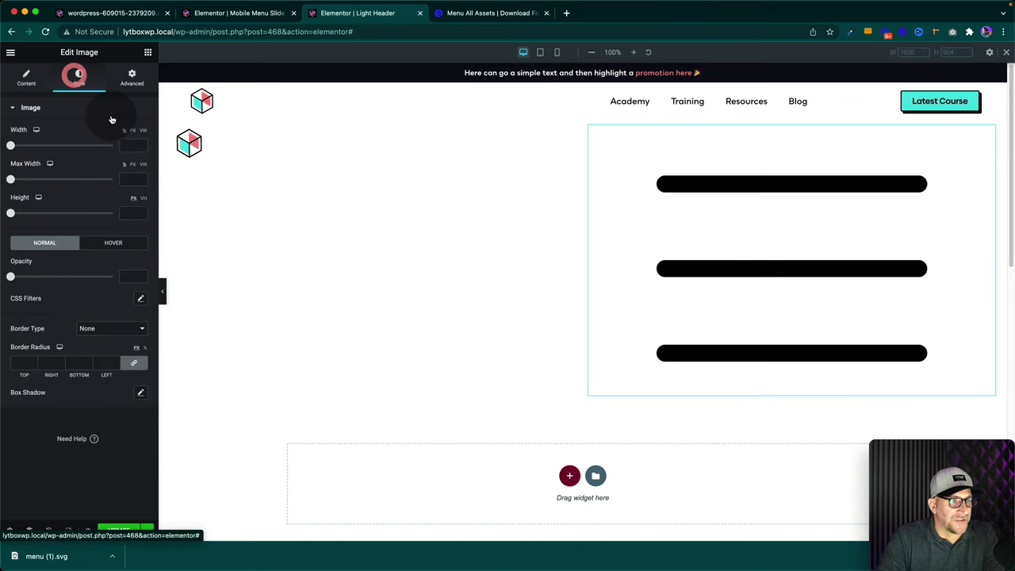
click(132, 130)
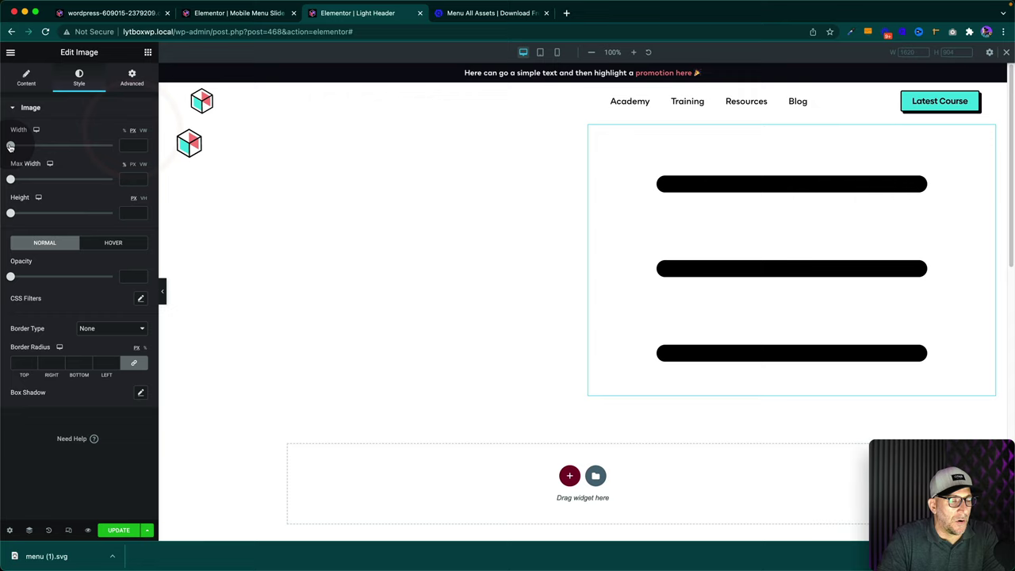
drag(10, 145, 14, 146)
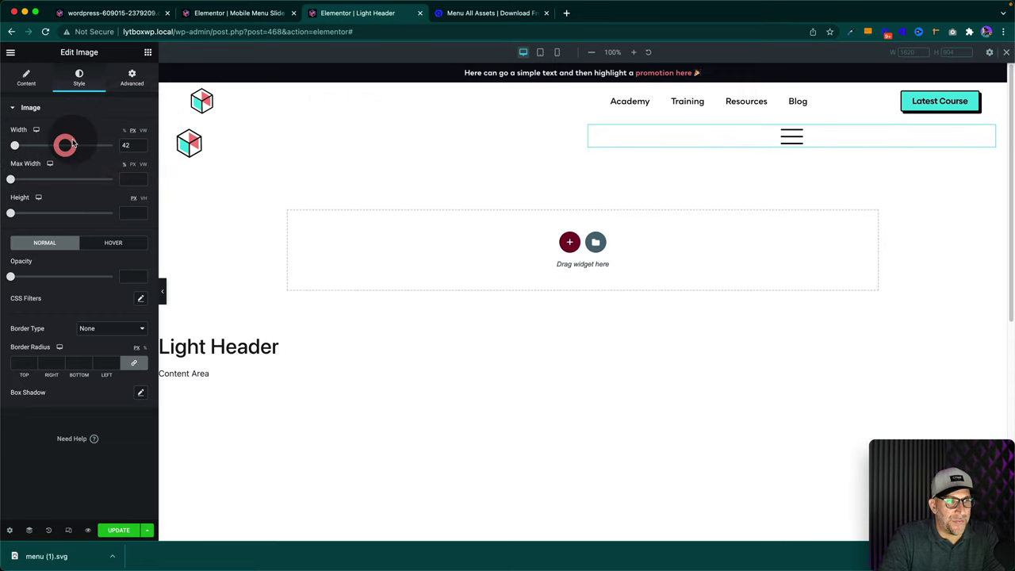
click(141, 148)
click(141, 147)
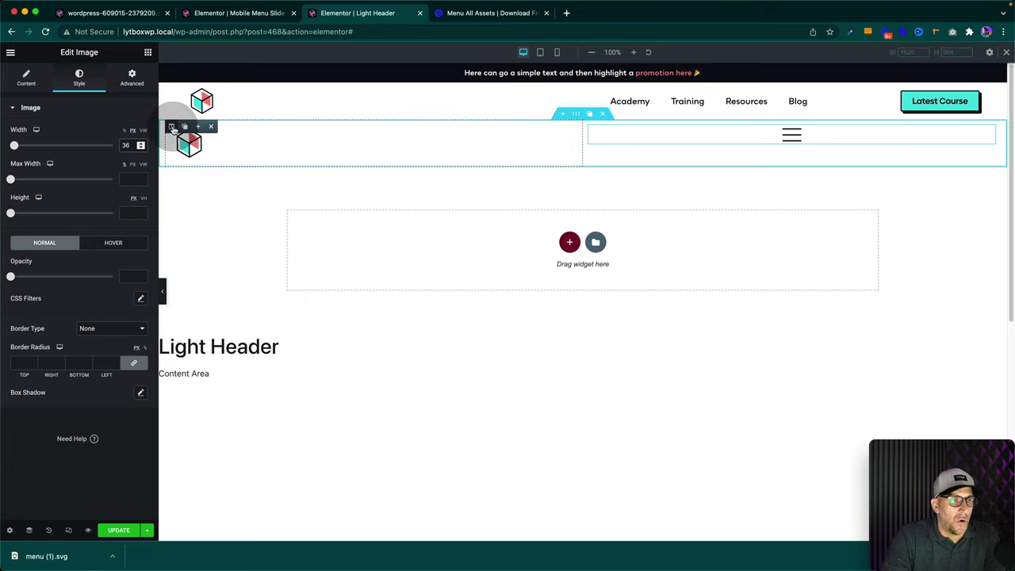
Set Vertical Align to Middle for both the logo and hamburger columns.
click(172, 127)
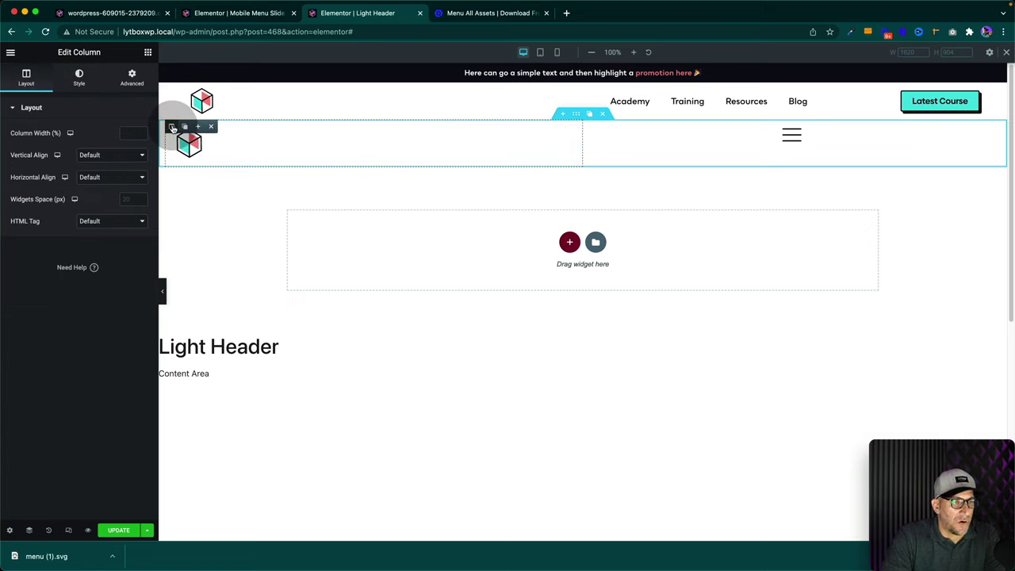
click(101, 155)
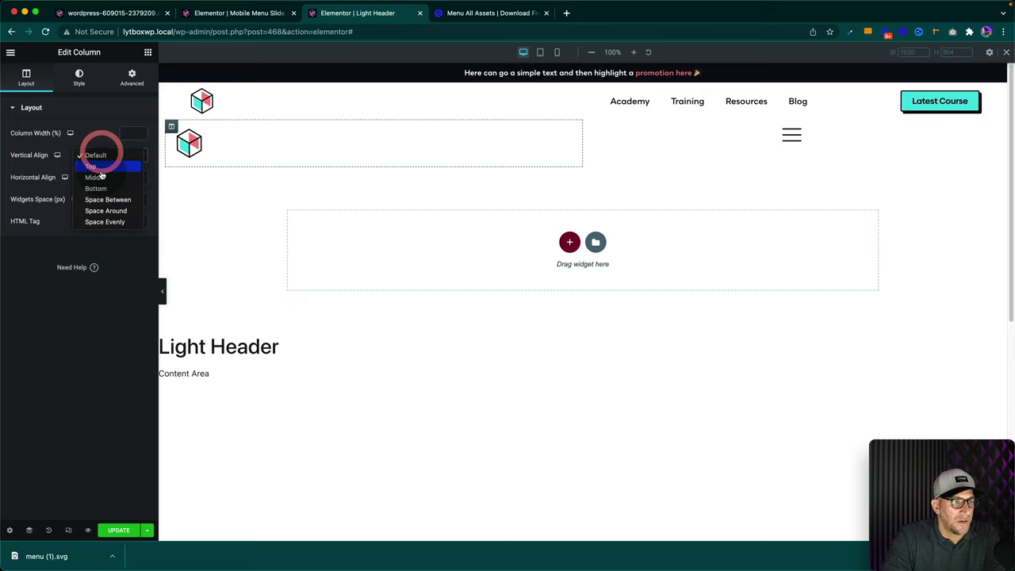
click(100, 174)
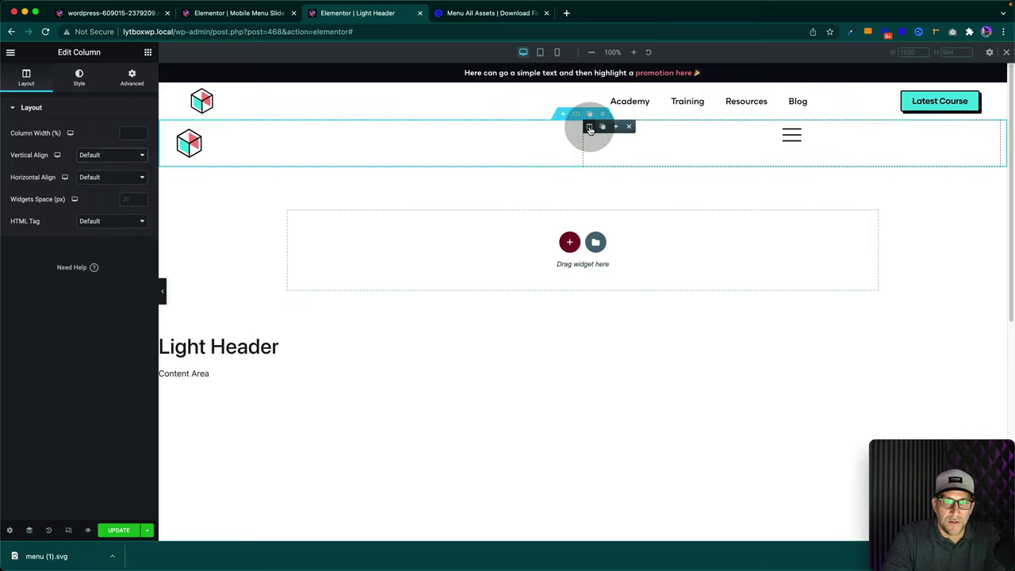
click(102, 155)
click(100, 178)
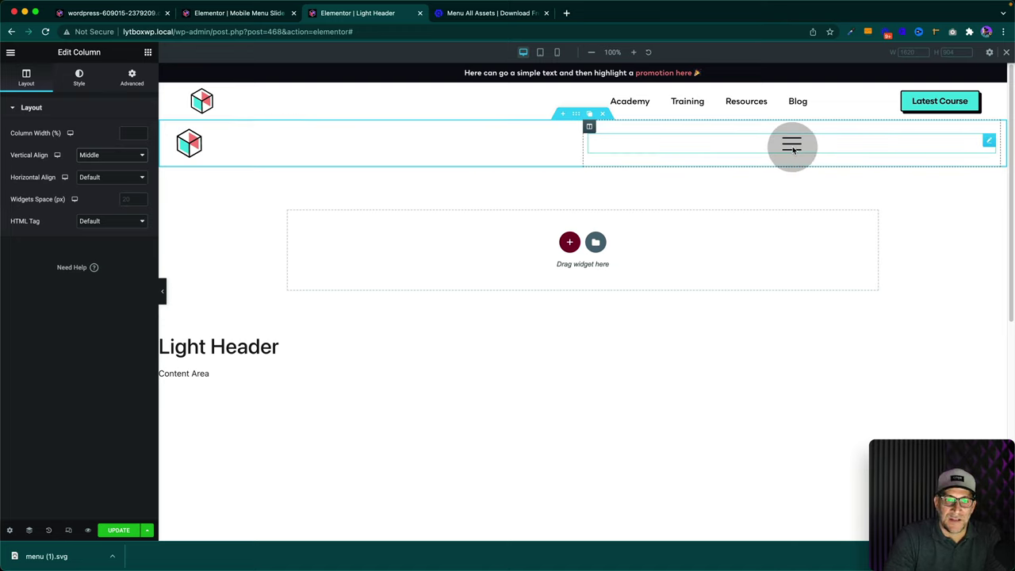
Give the hamburger image a Custom URL link using the Popup dynamic tag.
click(991, 141)
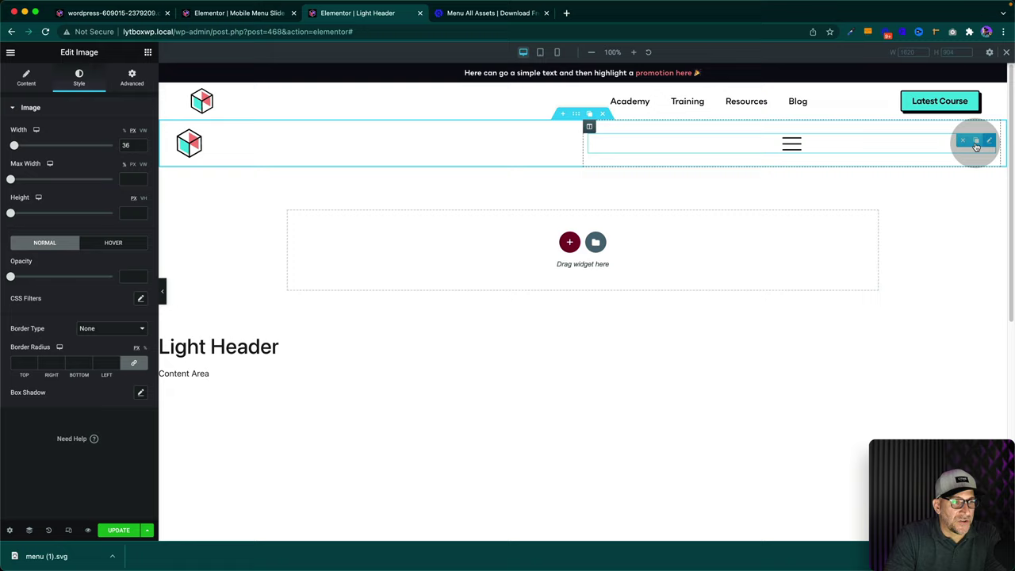
click(26, 77)
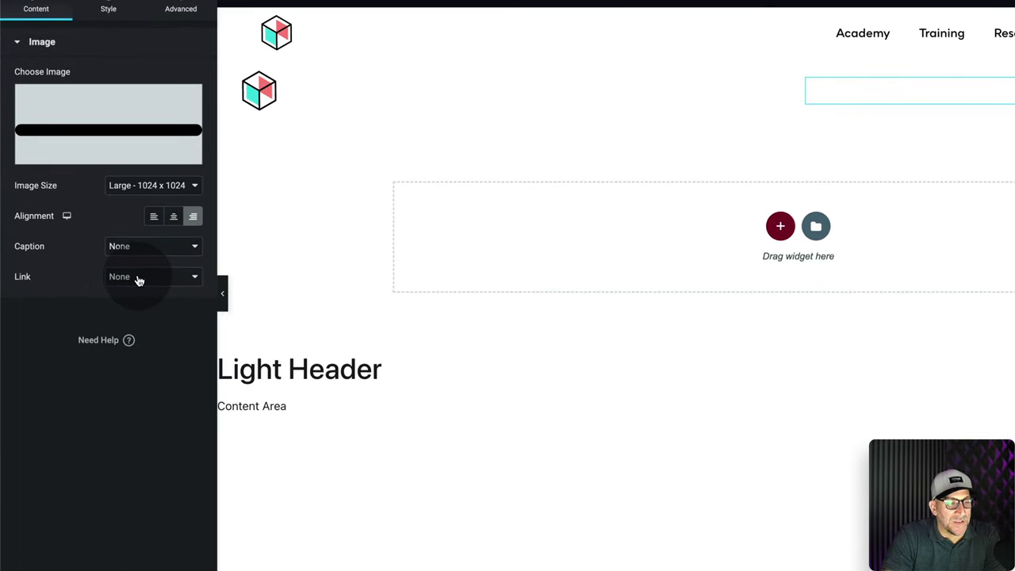
click(138, 280)
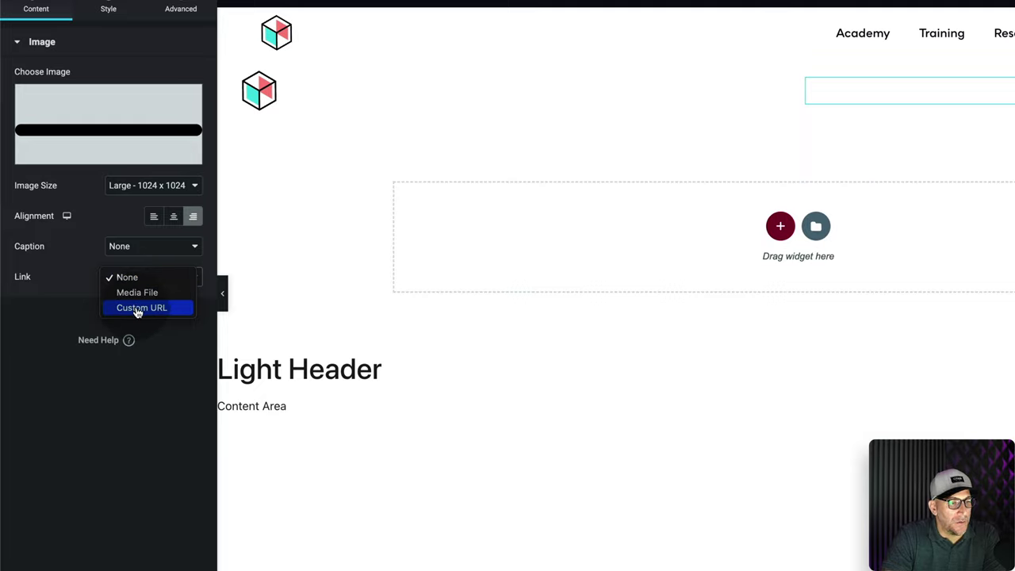
click(136, 310)
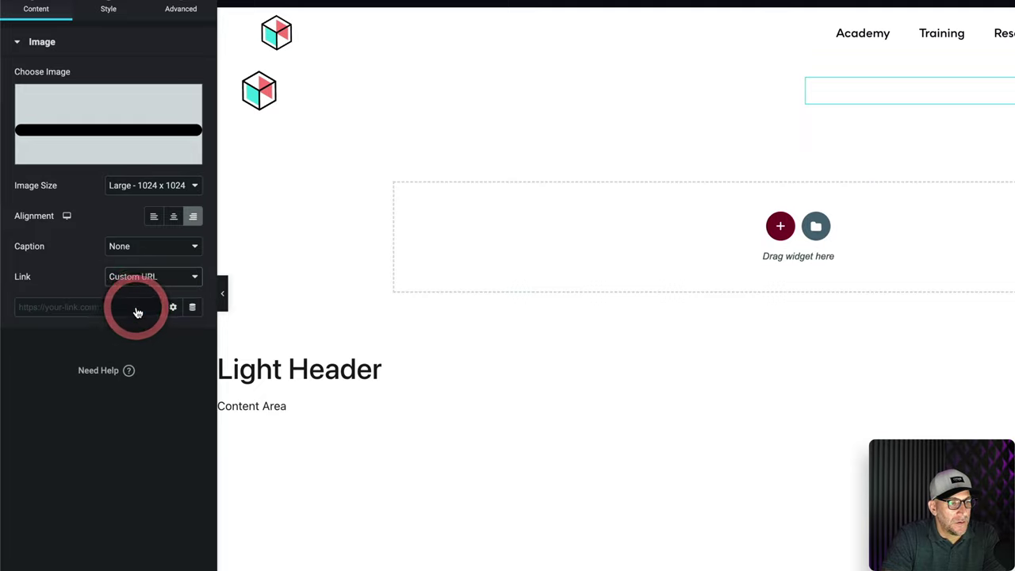
click(192, 309)
scroll(103, 360, down, 3)
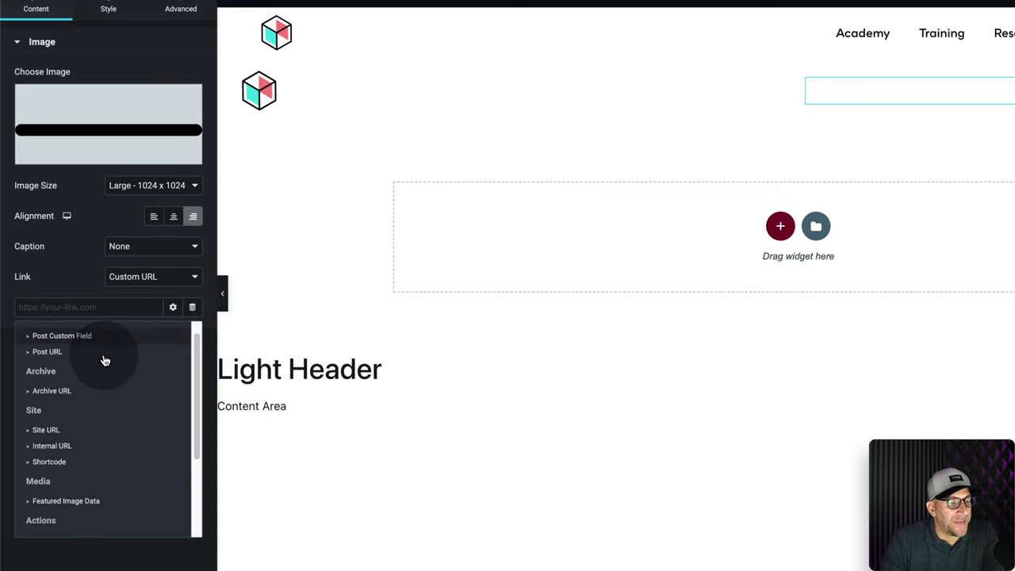
scroll(103, 368, down, 1)
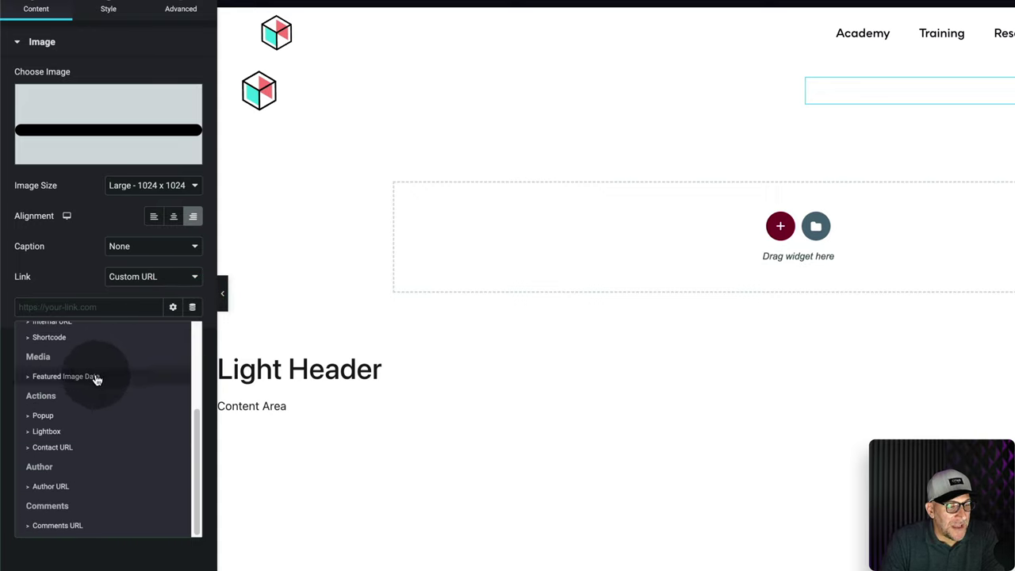
click(43, 415)
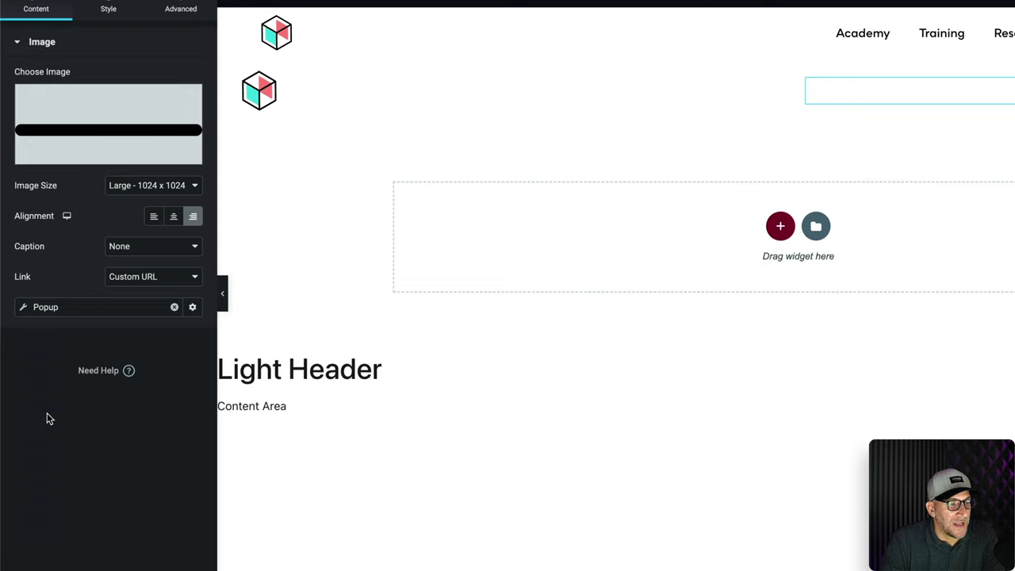
Set the popup action to open the Mobile Menu Slide Out template.
click(92, 309)
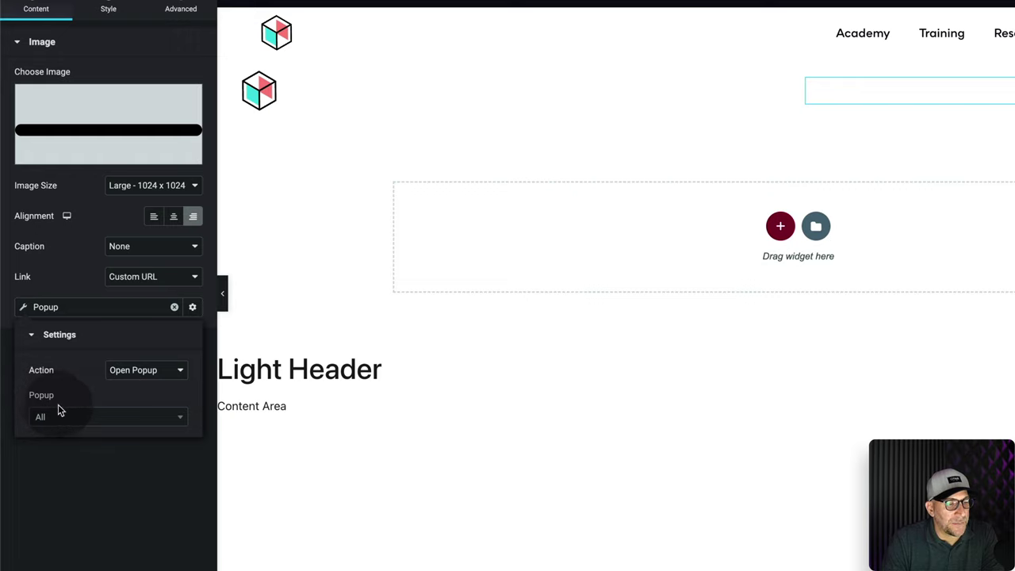
click(88, 420)
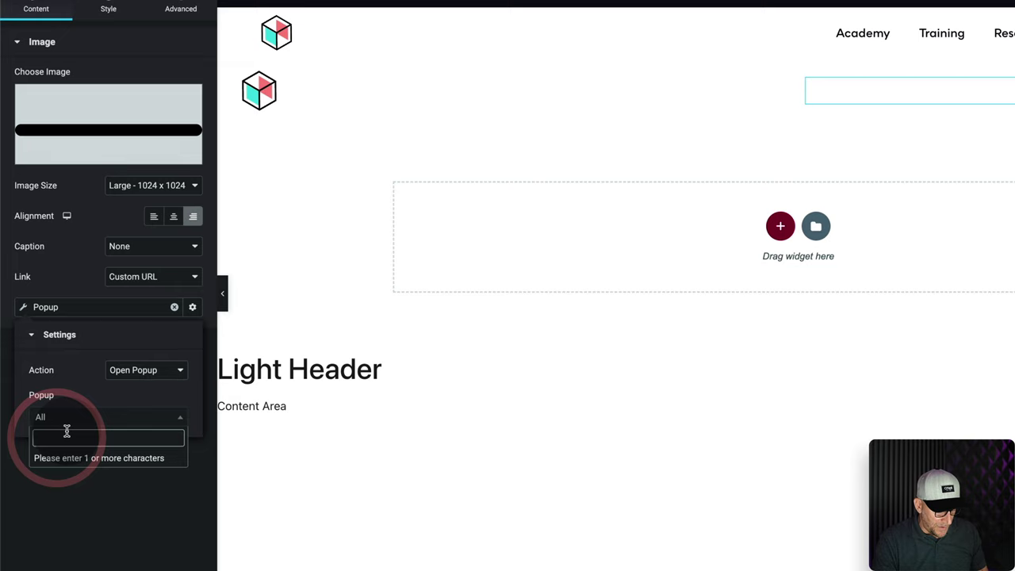
text(mob)
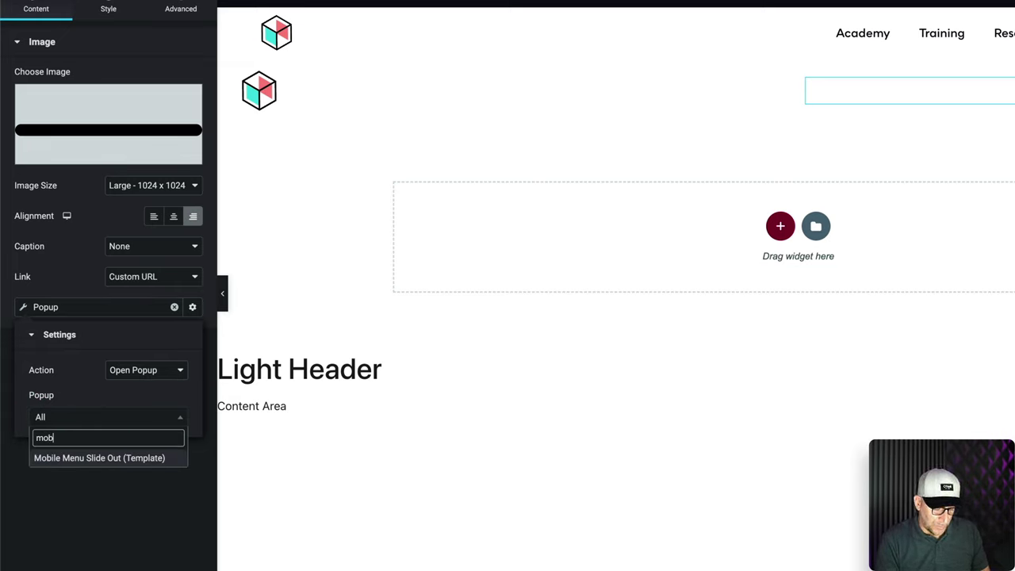
text(ile)
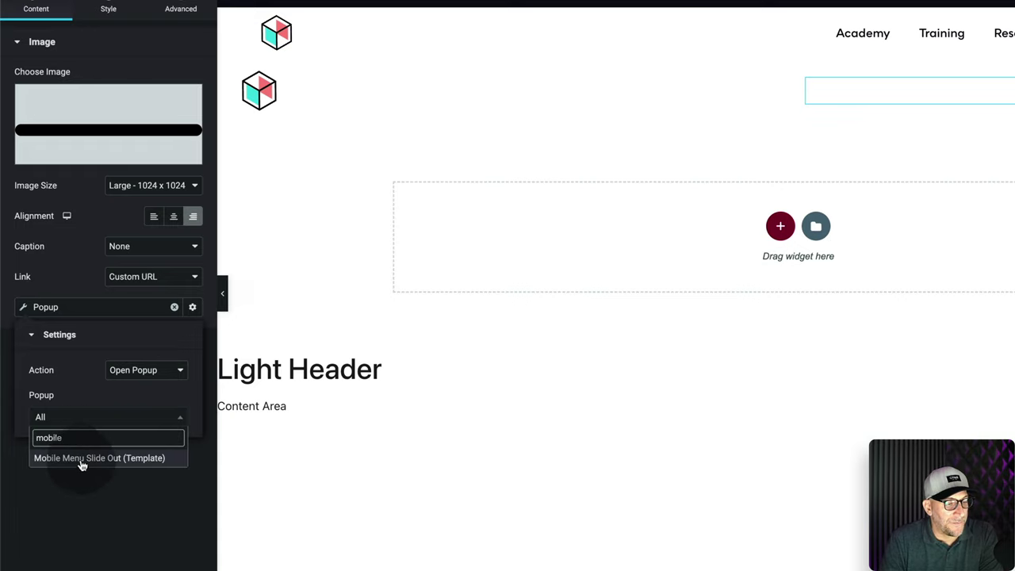
click(91, 458)
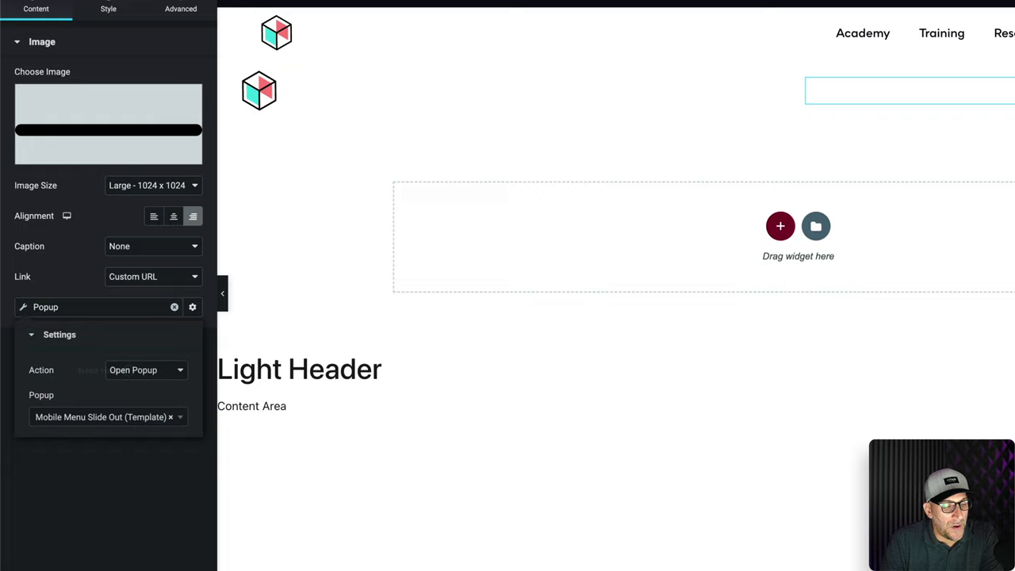
click(1010, 278)
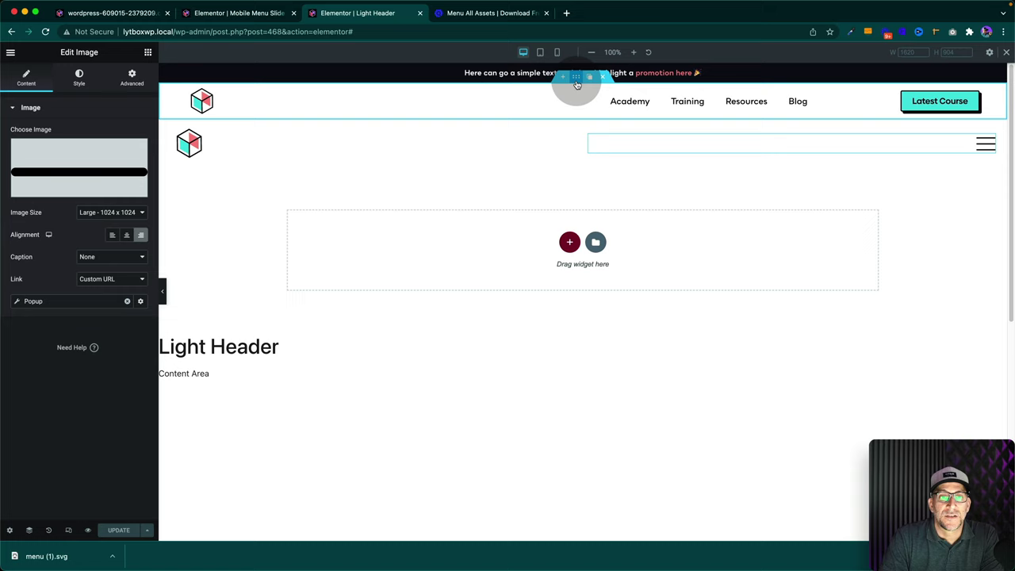
Check the desktop section's responsive options, then enable Hide On Desktop for the logo-hamburger row.
click(577, 80)
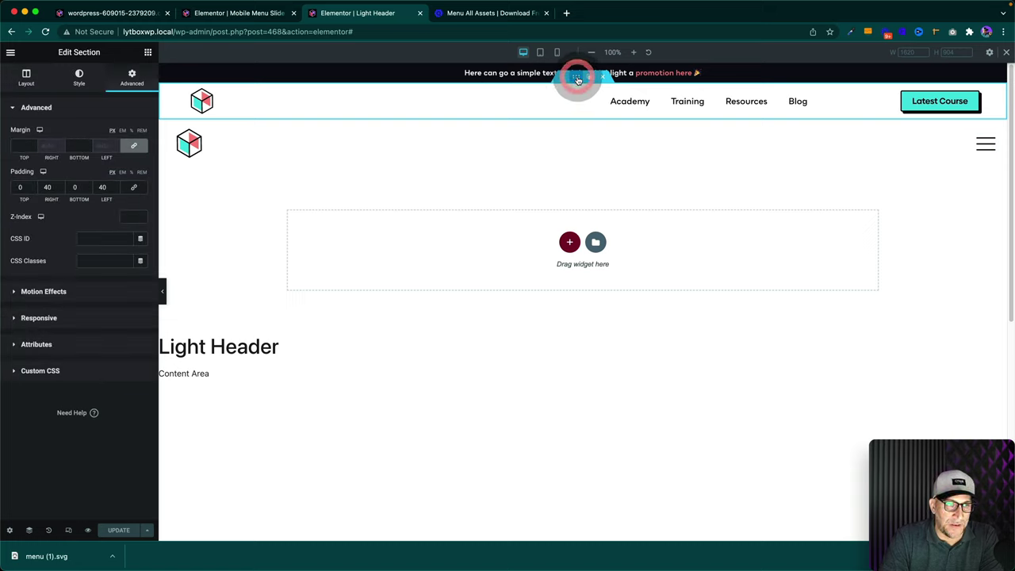
click(133, 77)
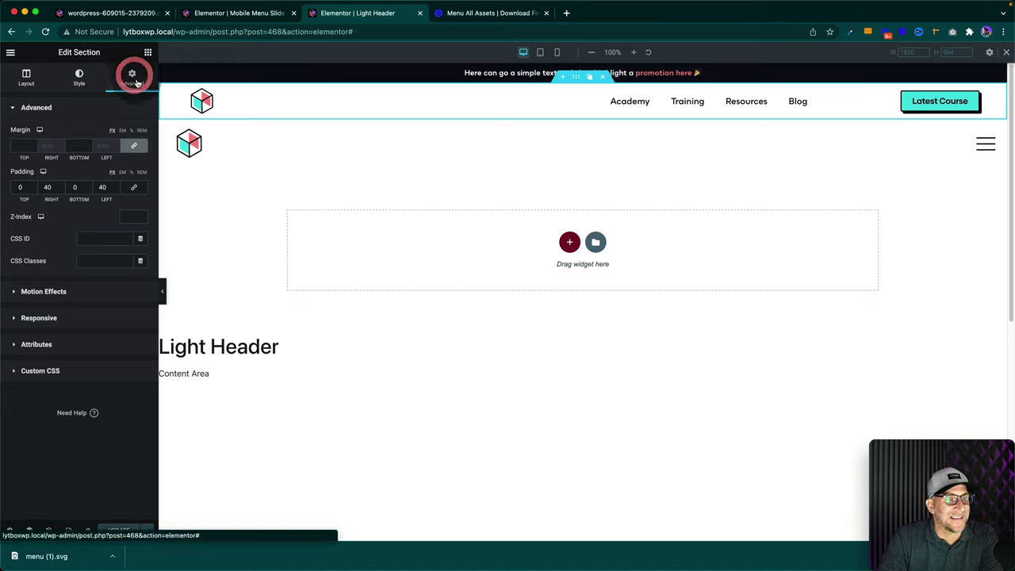
click(54, 316)
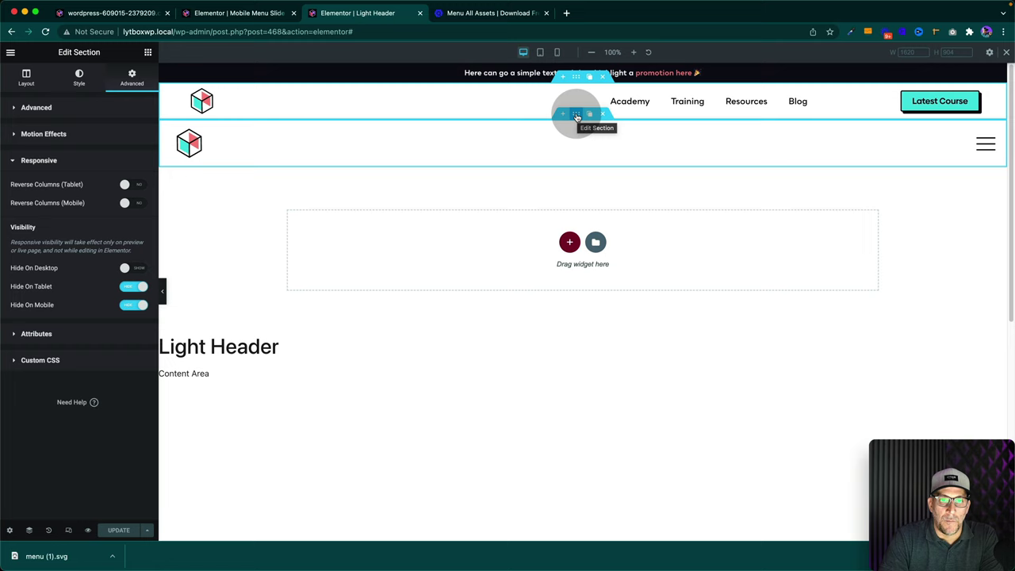
click(576, 116)
click(125, 81)
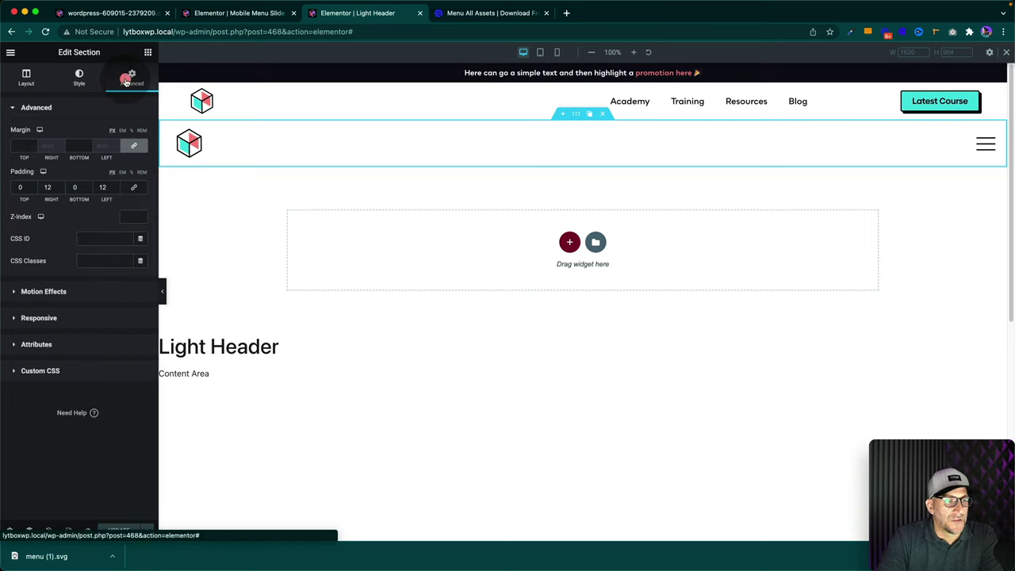
click(40, 317)
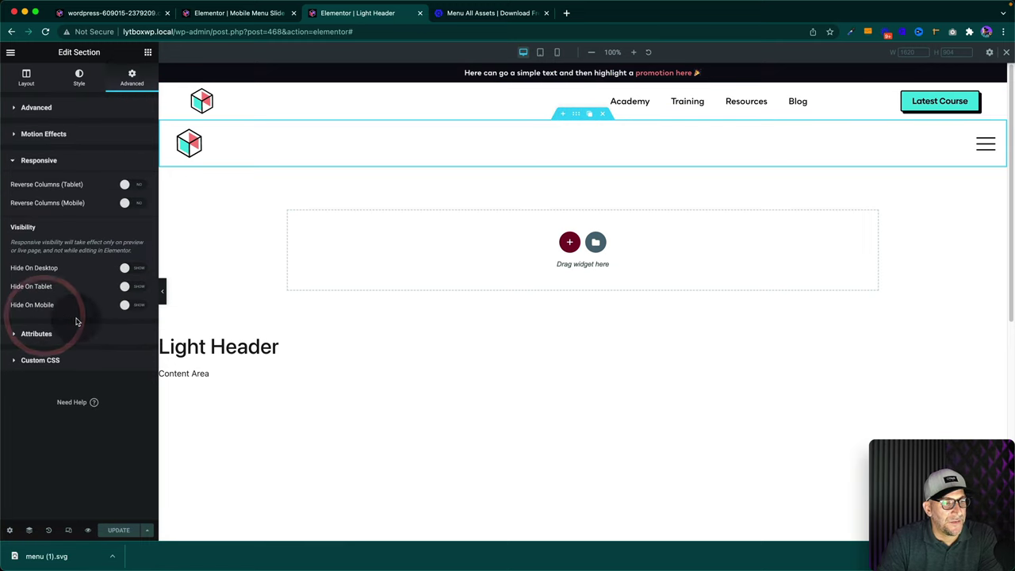
click(135, 270)
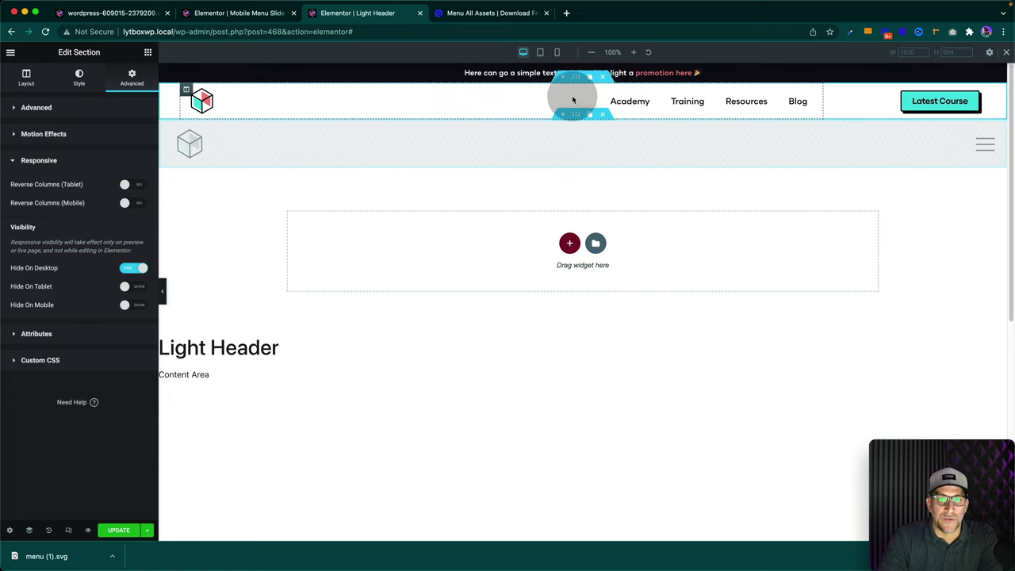
Switch the Elementor preview to mobile width.
click(68, 533)
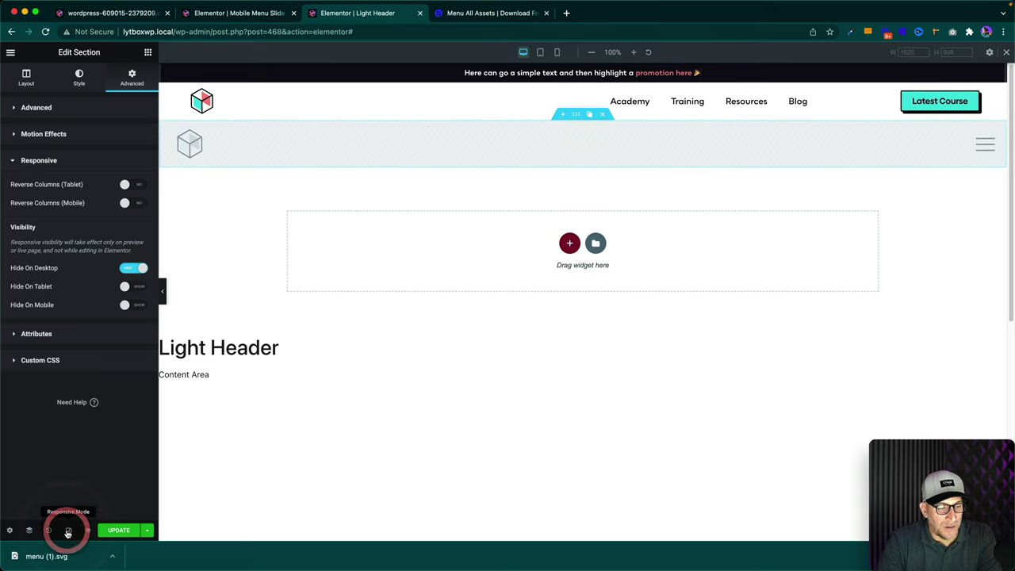
click(538, 53)
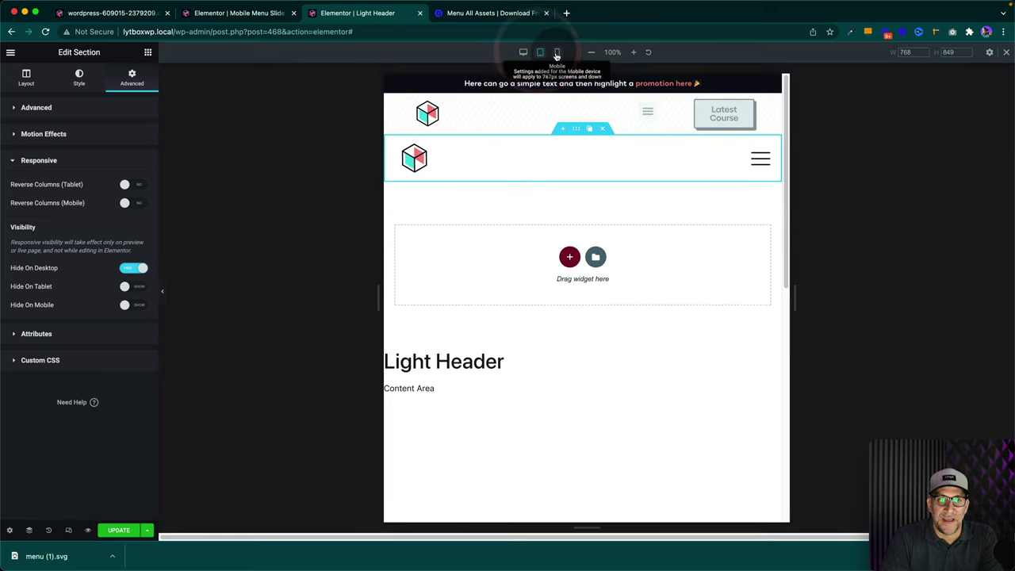
click(557, 52)
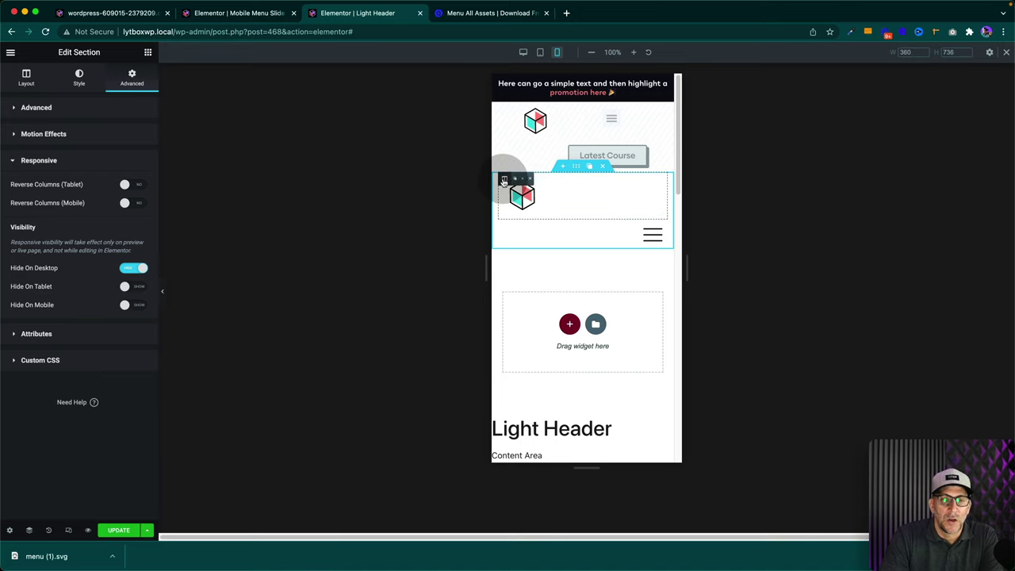
Set the logo and hamburger columns to 50% width on mobile and save the template.
click(503, 181)
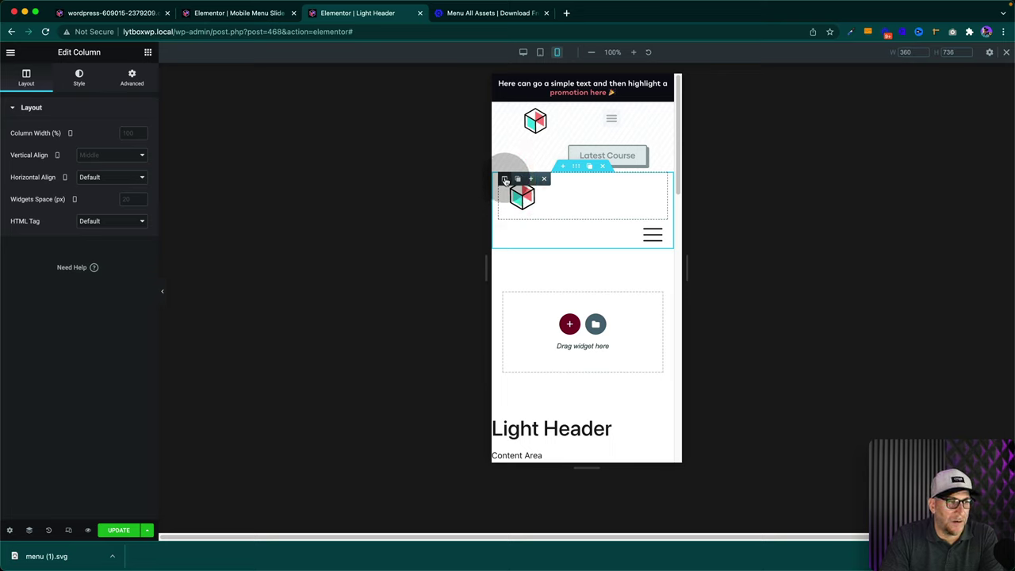
click(33, 135)
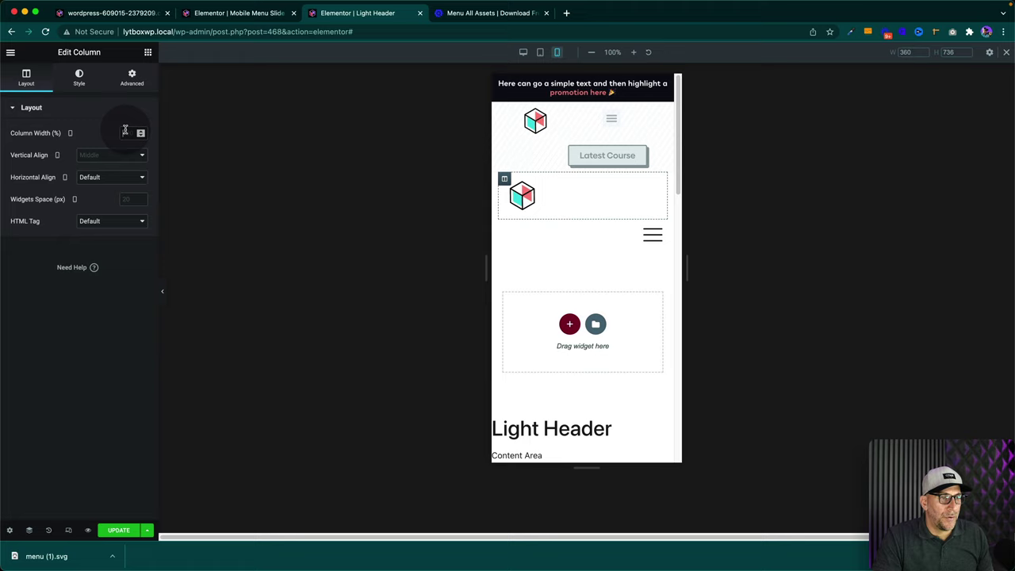
text(50)
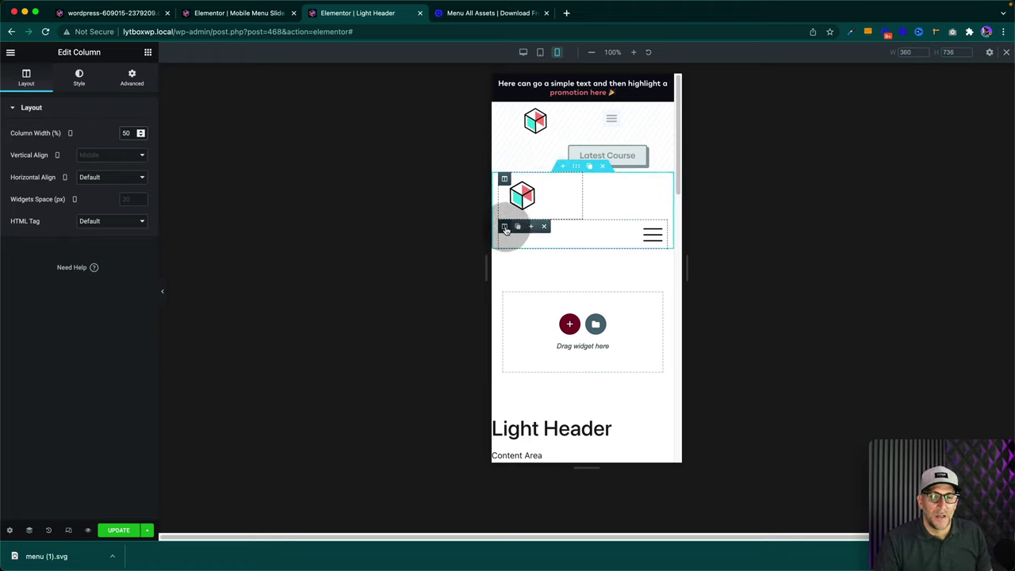
click(505, 229)
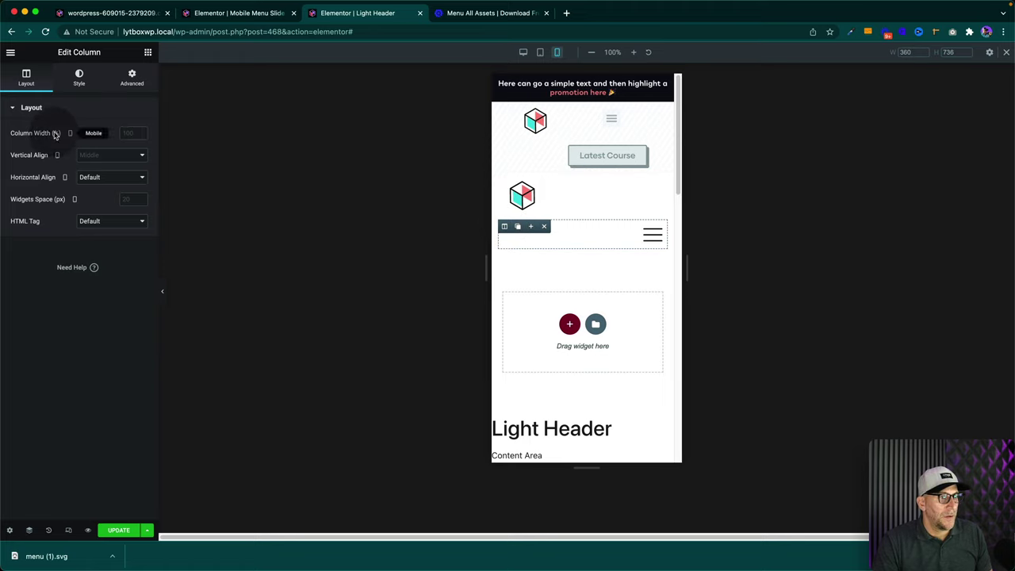
click(121, 128)
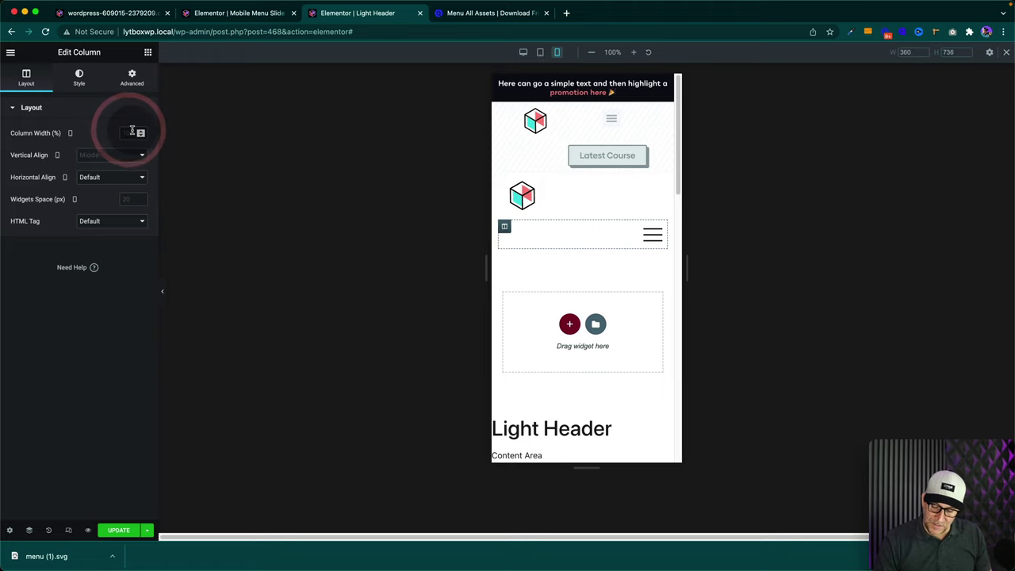
text(50)
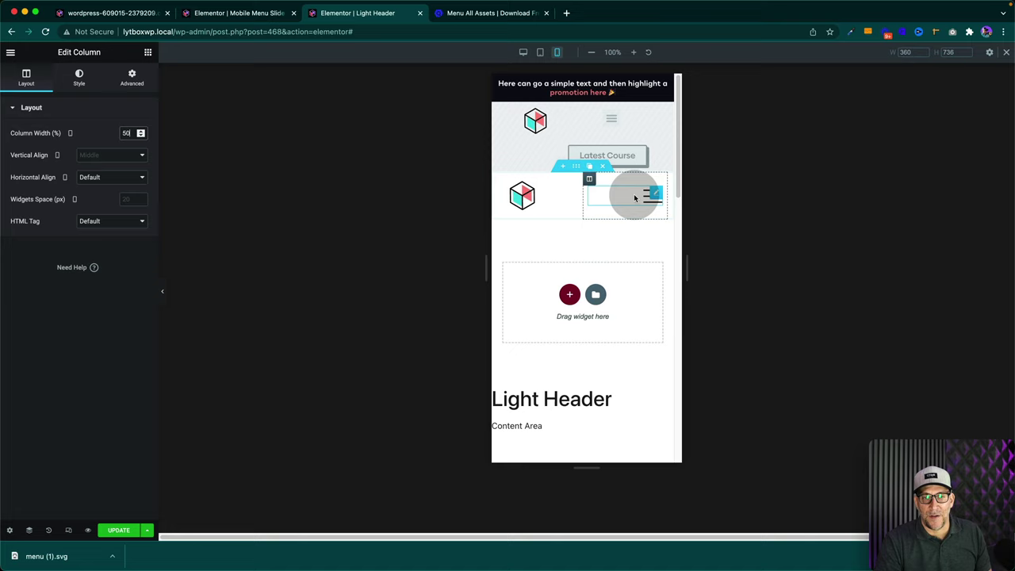
click(112, 534)
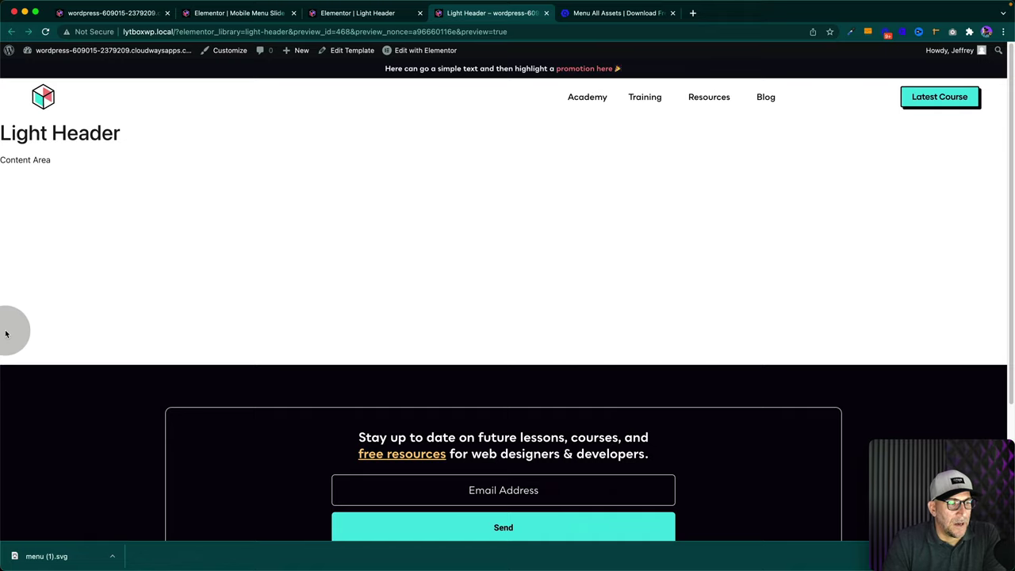
At phone width, open and close the slide-out menu repeatedly, leaving it open.
drag(1, 332, 751, 304)
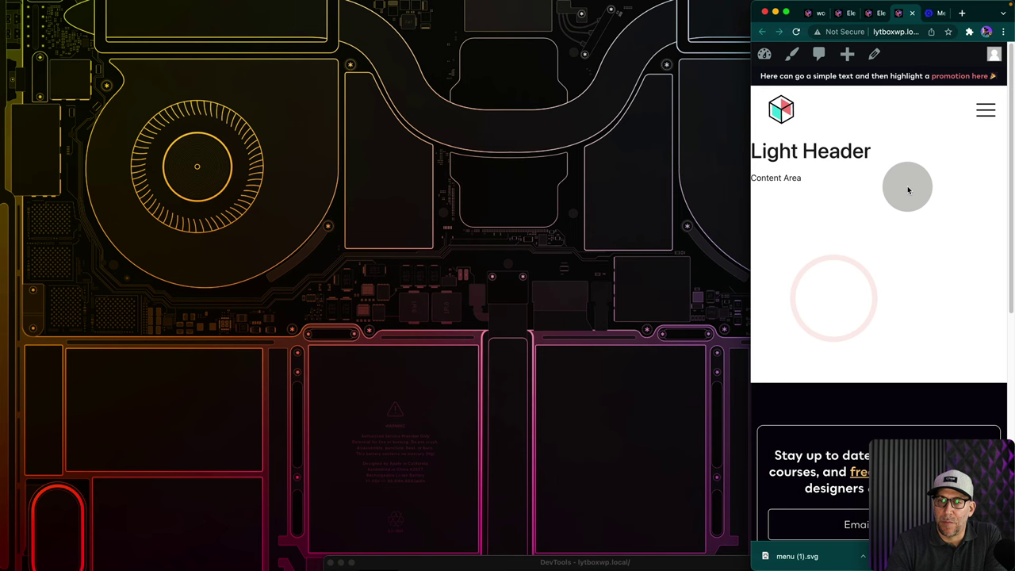
click(985, 110)
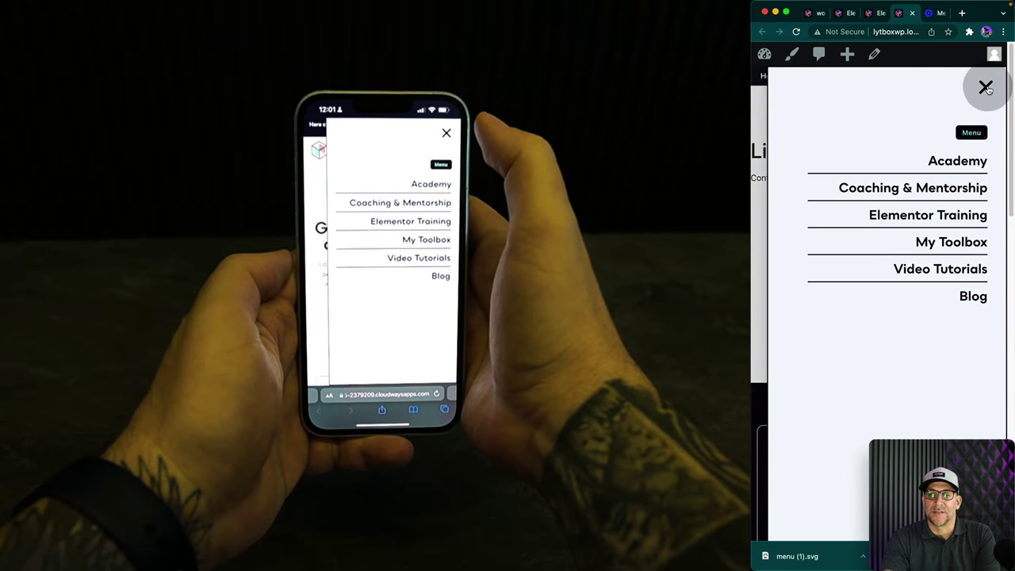
click(986, 88)
click(988, 107)
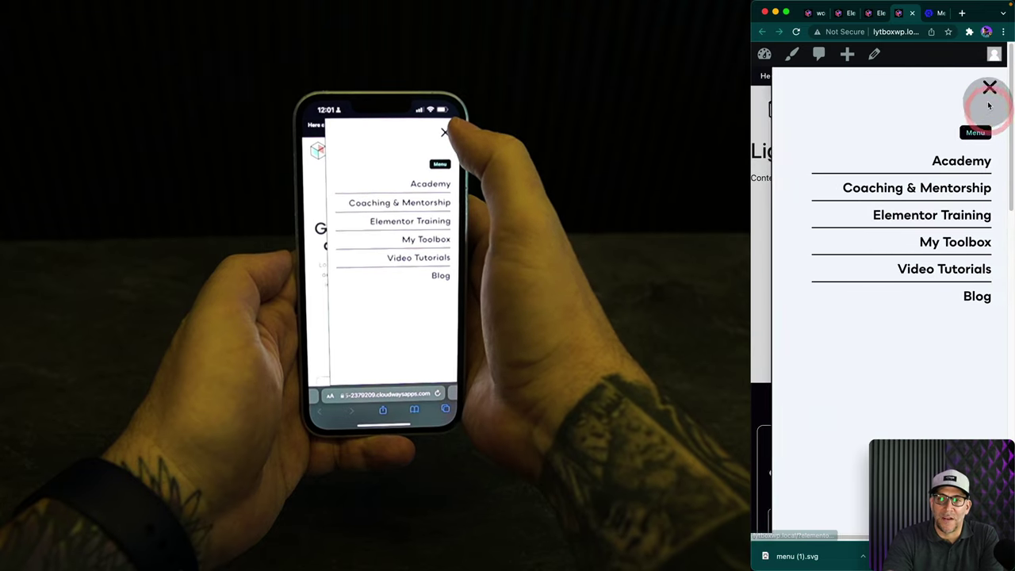
click(986, 88)
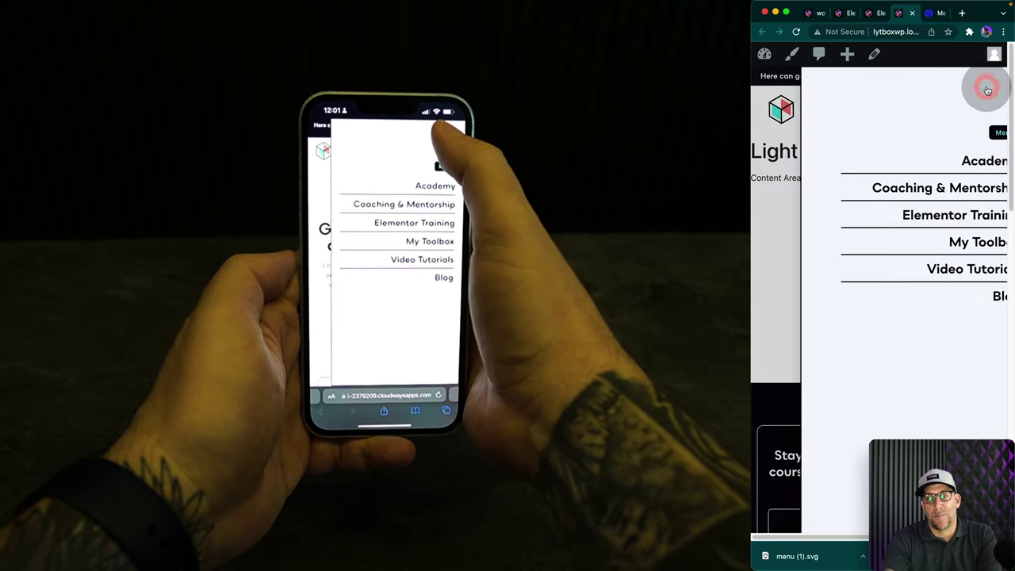
click(983, 113)
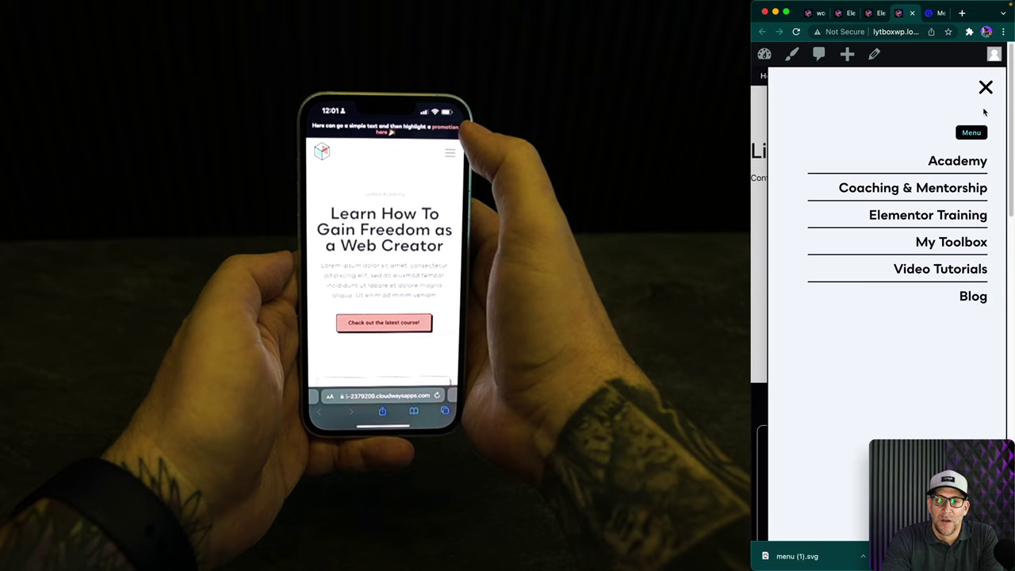